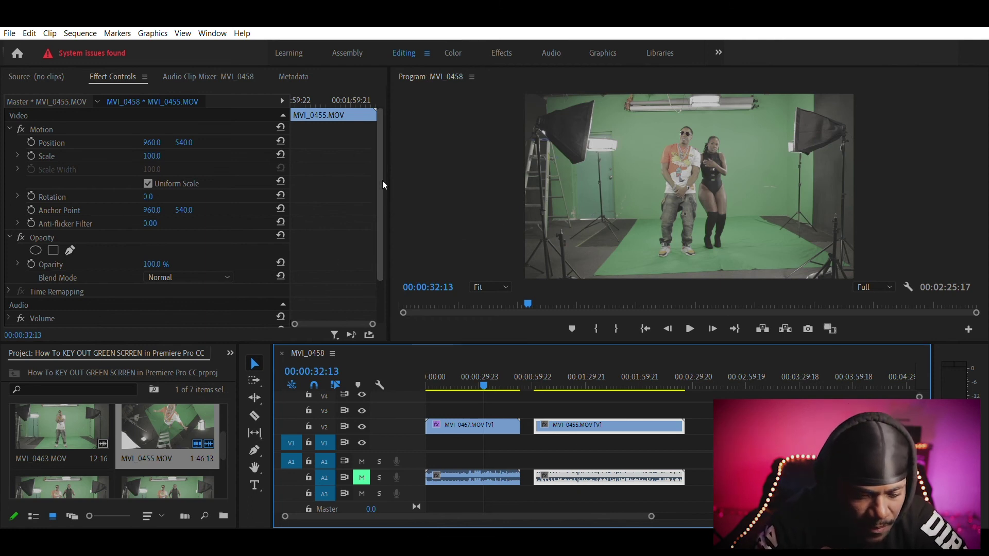
Step: Find the Ultra Key effect by searching for "ULTRA" and apply it to the MVI_0467.MOV clip on V2
left_click_drag(379, 173, 379, 206)
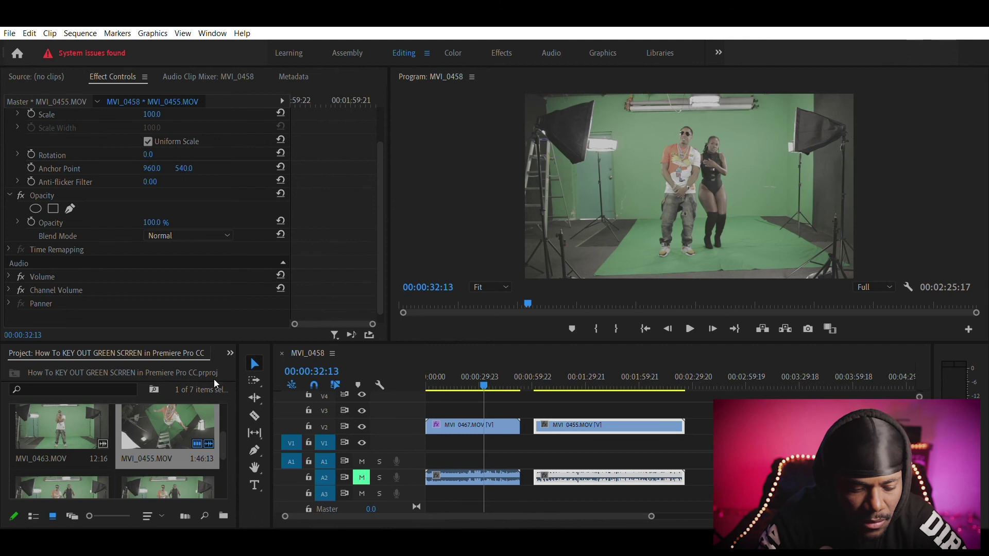
key("shift+7")
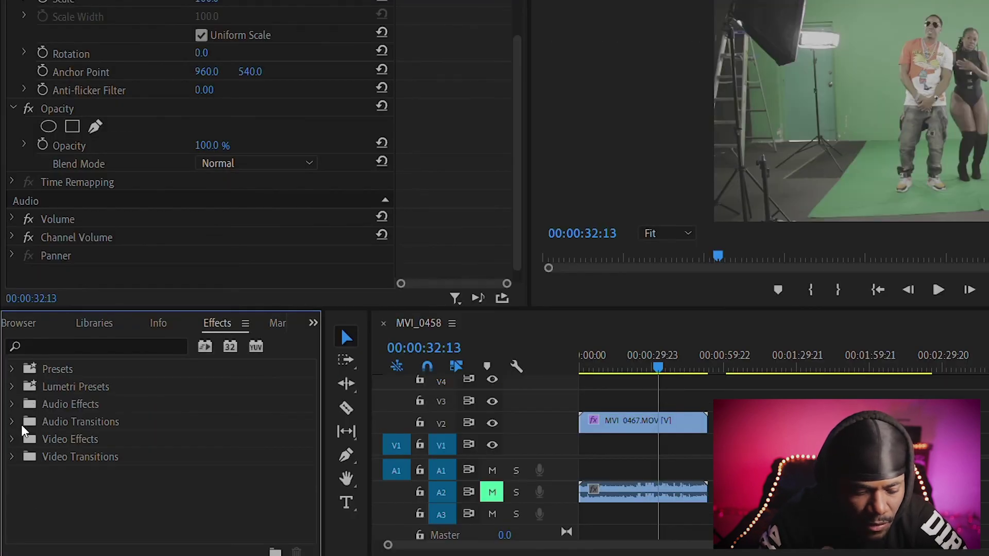
left_click(15, 424)
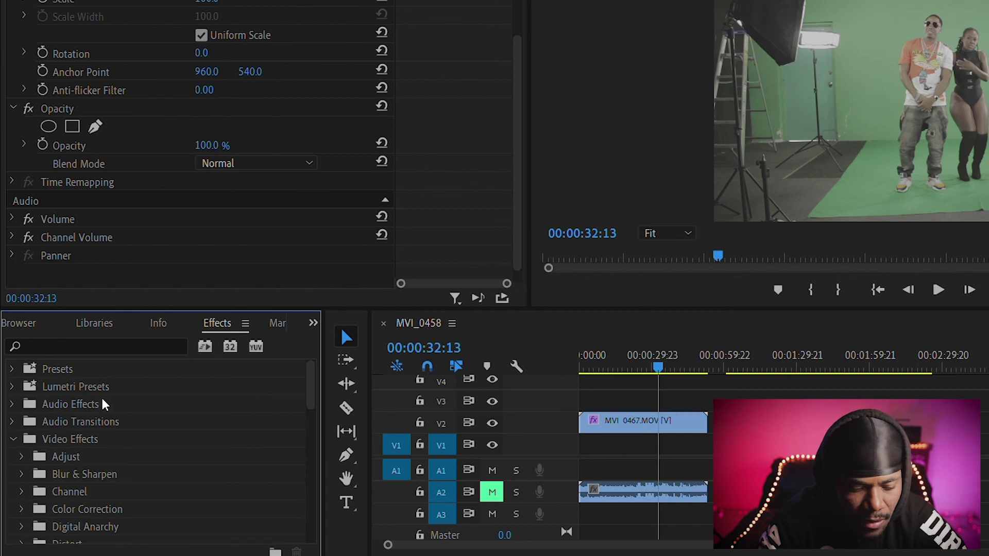
left_click(90, 342)
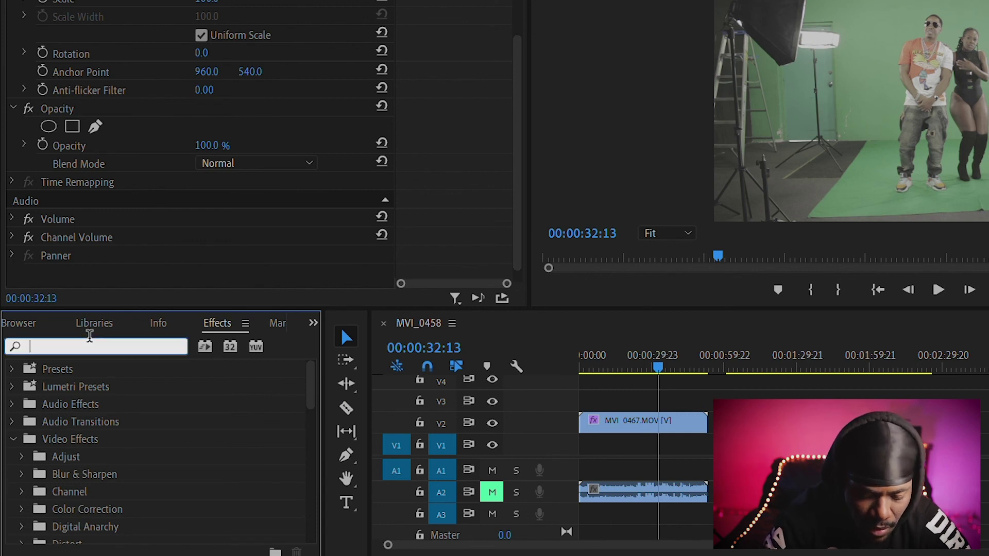
type("ULTRA")
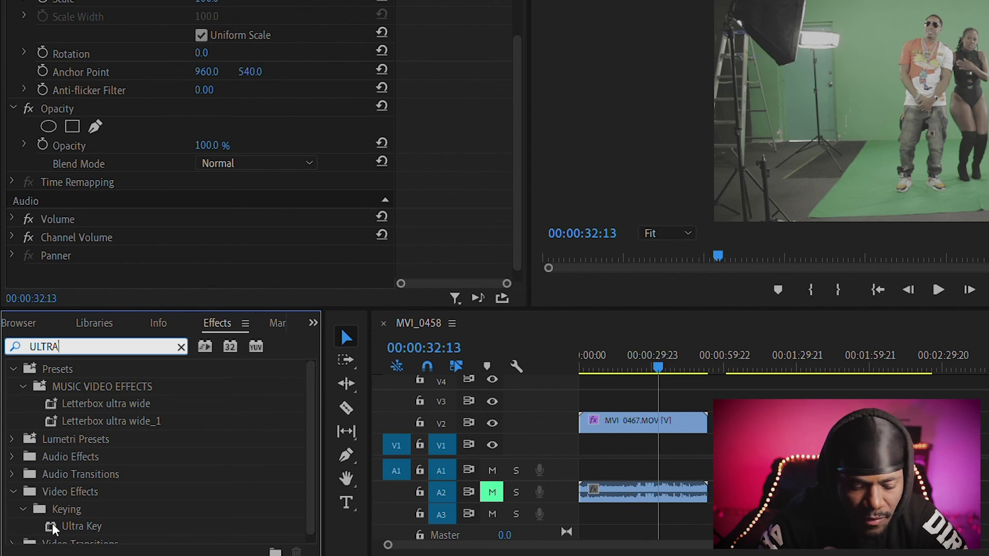
left_click(77, 521)
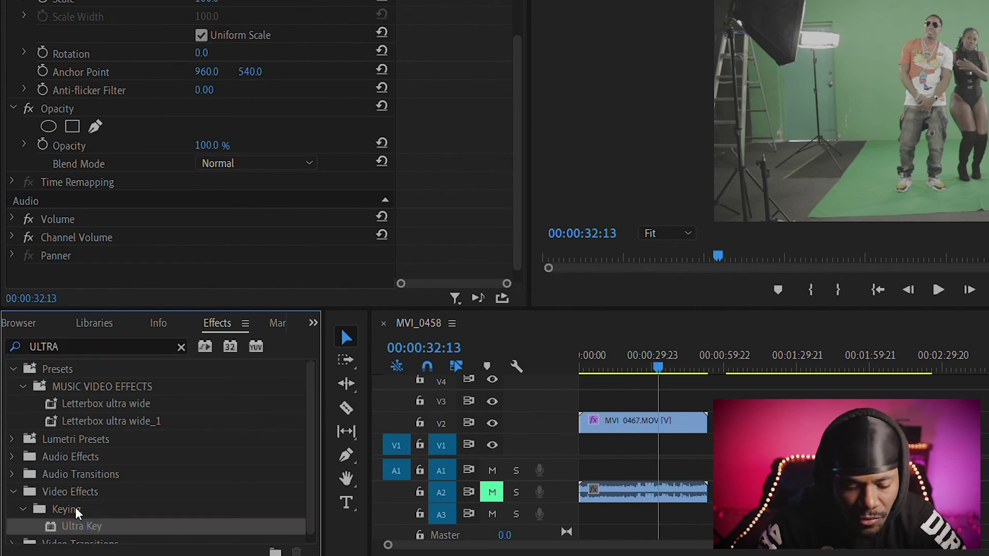
left_click_drag(77, 510, 659, 414)
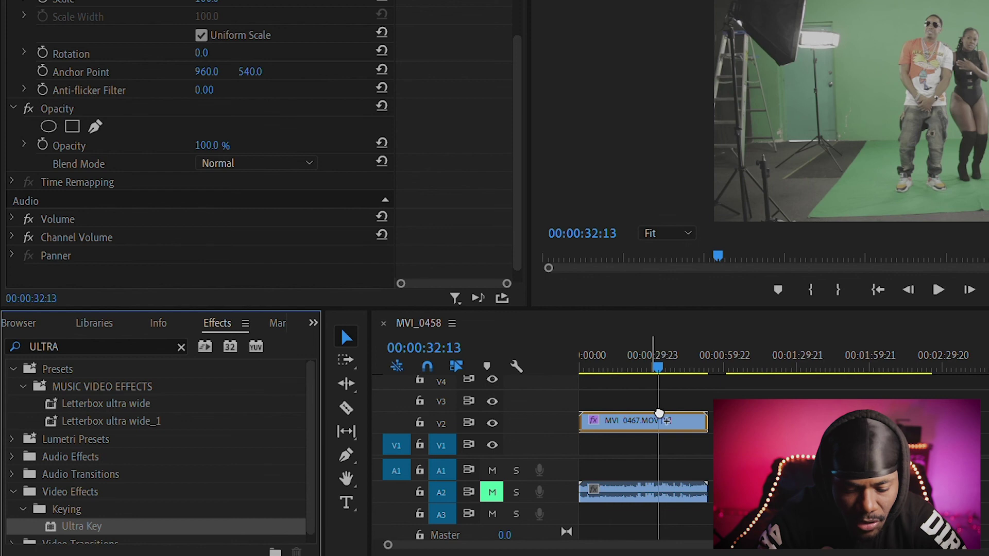
left_click_drag(660, 416, 660, 416)
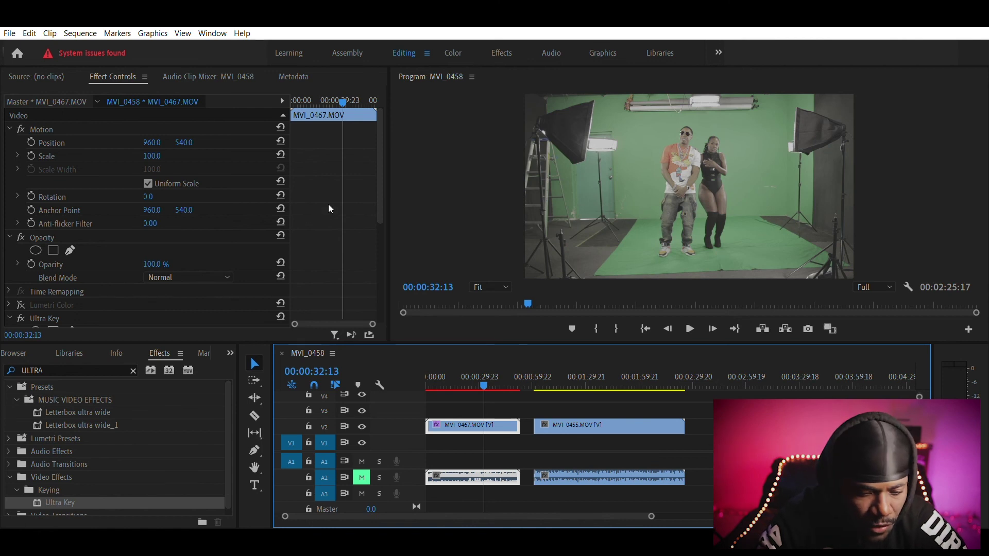
Step: Sample the Ultra Key's Key Color from the green wall beside the man's head in the program preview
left_click_drag(379, 140, 385, 236)
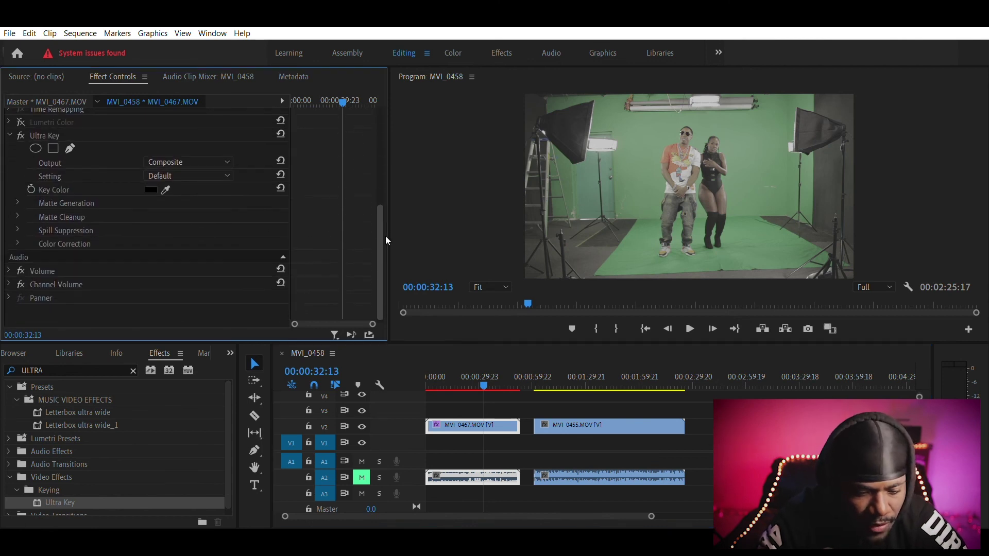
left_click(144, 136)
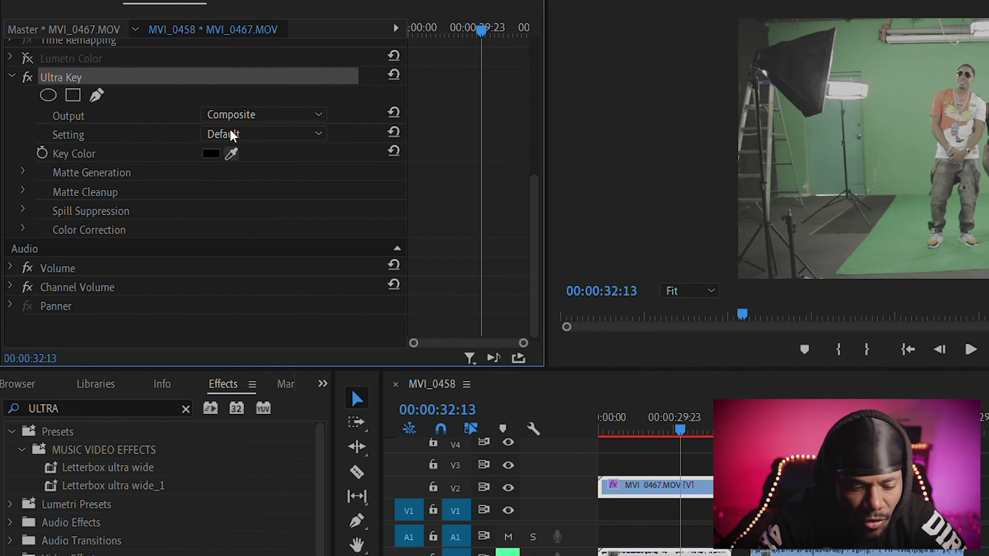
left_click(231, 153)
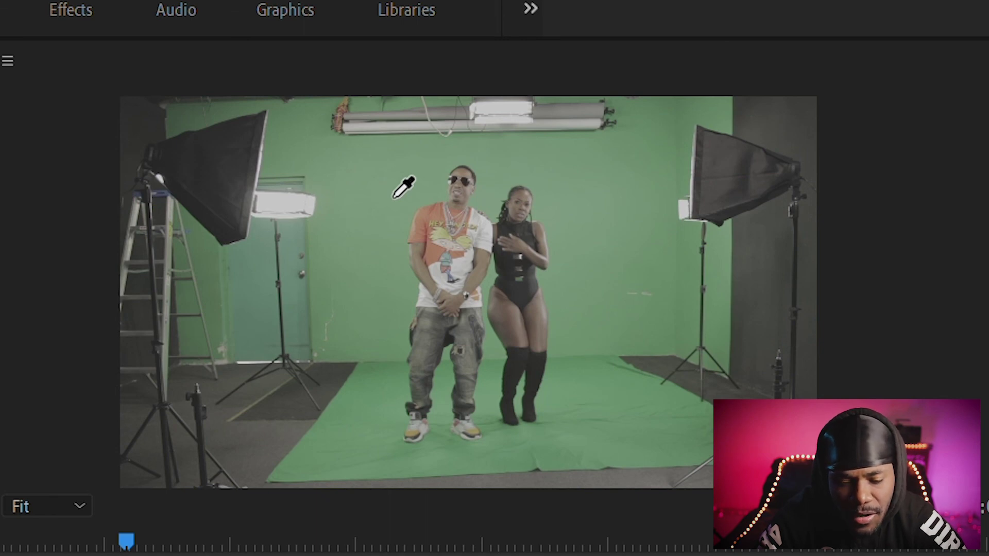
left_click(397, 194)
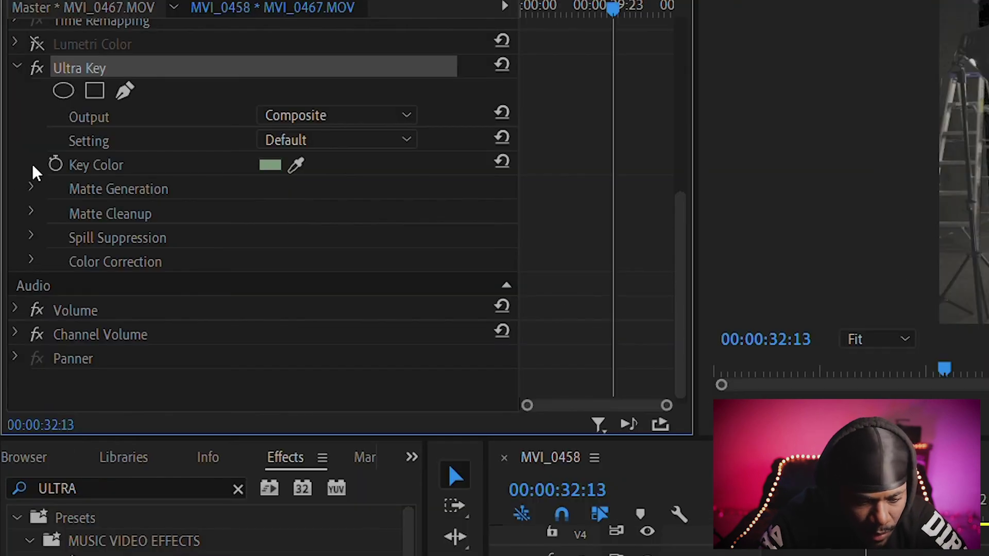
Step: Set the Ultra Key's Matte Generation Transparency to 47.1 with Output on Alpha Channel, and save the project
left_click(18, 202)
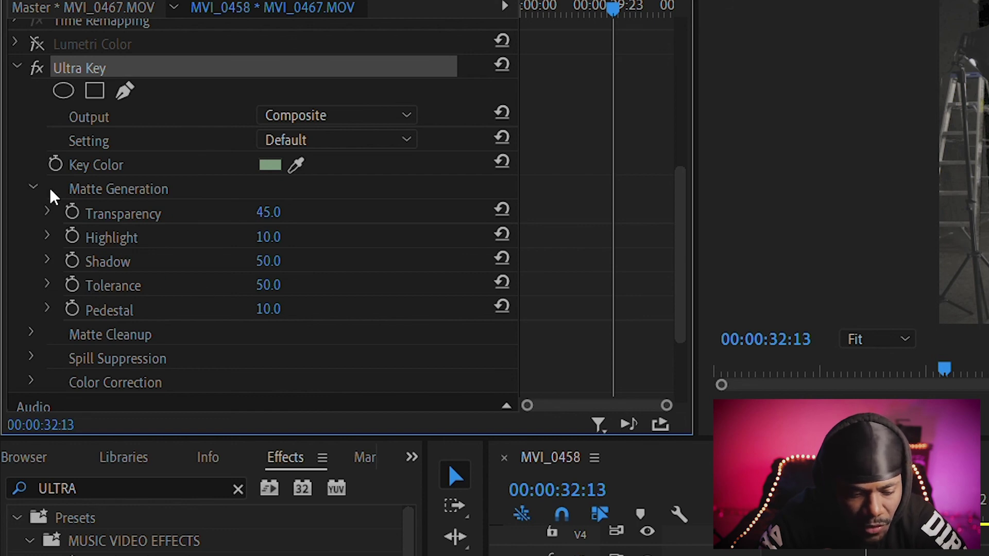
left_click(47, 211)
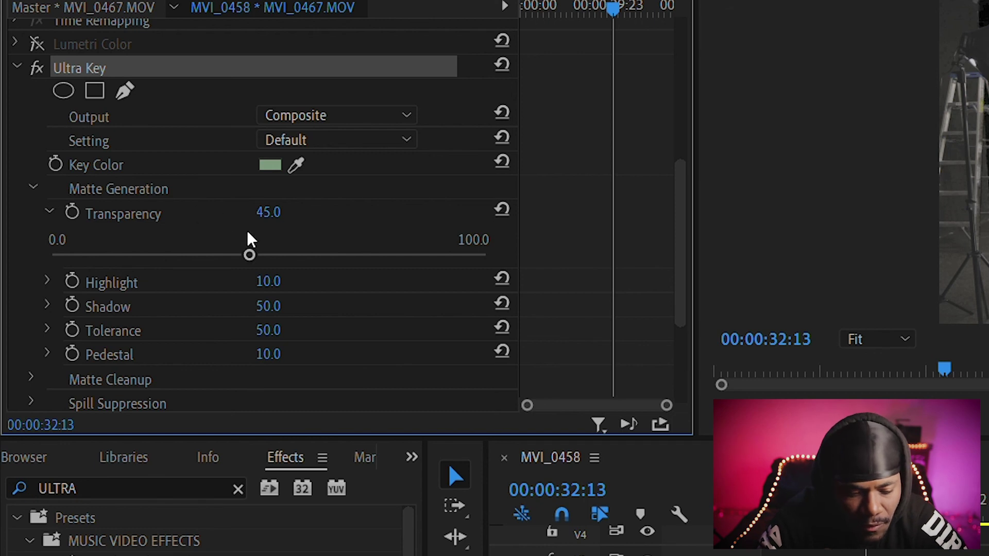
left_click_drag(249, 236, 209, 237)
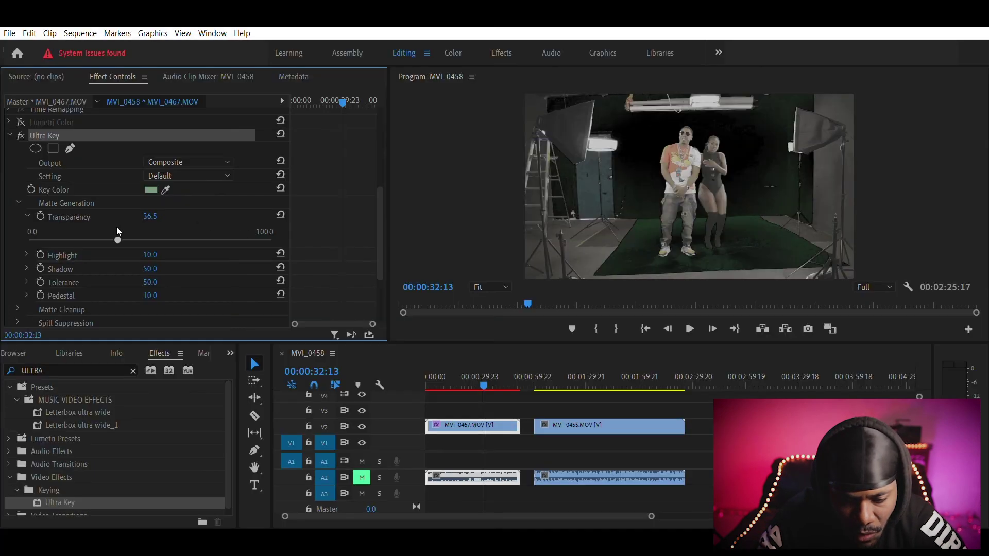
left_click_drag(121, 227, 142, 225)
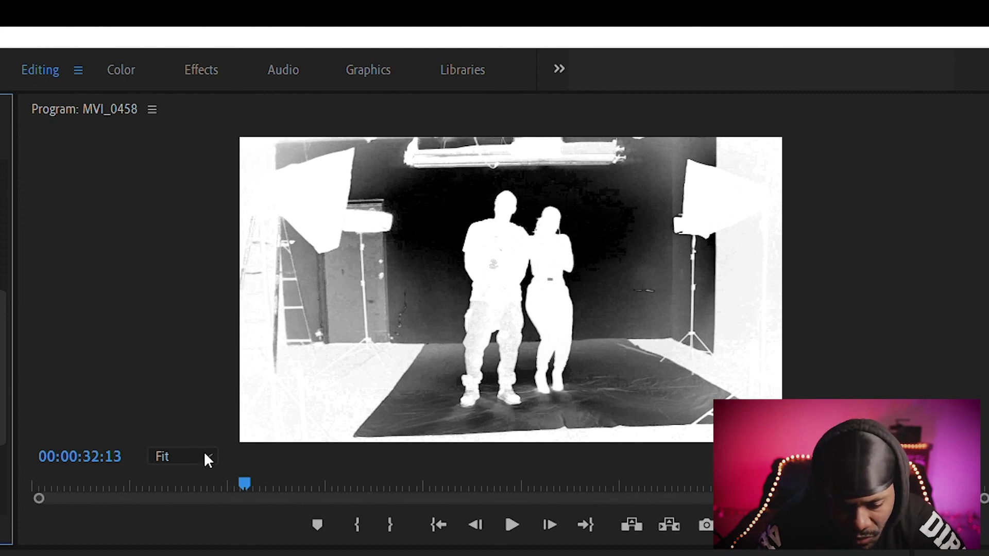
key("ctrl+s")
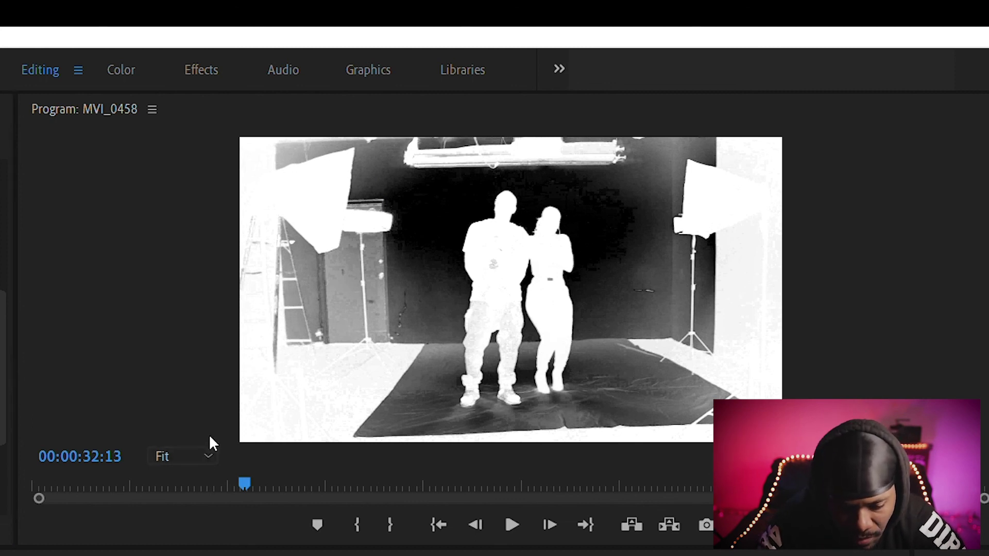
Step: Magnify the program preview to 75% and examine the matte from the performers' heads down to the floor
left_click(188, 551)
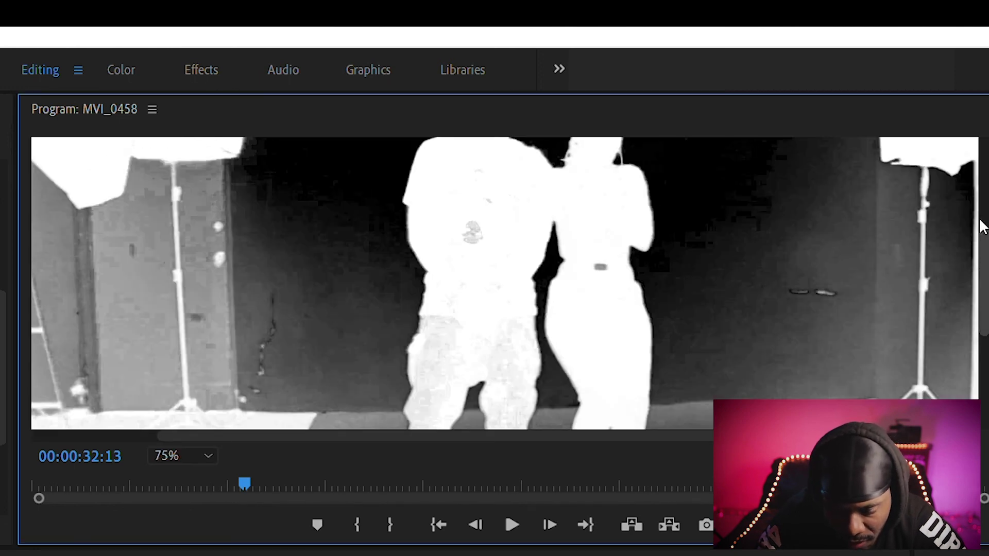
left_click_drag(981, 221, 980, 191)
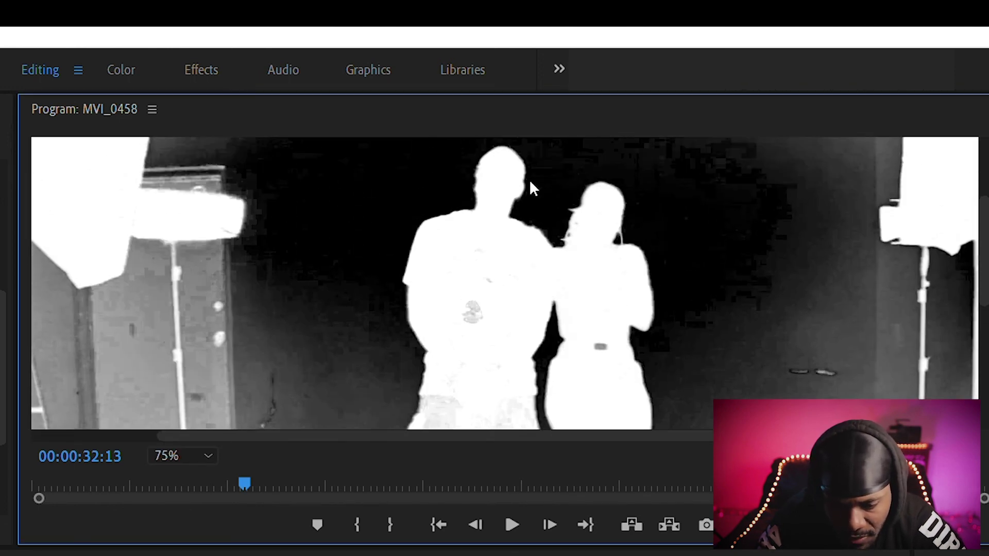
left_click_drag(980, 192, 982, 248)
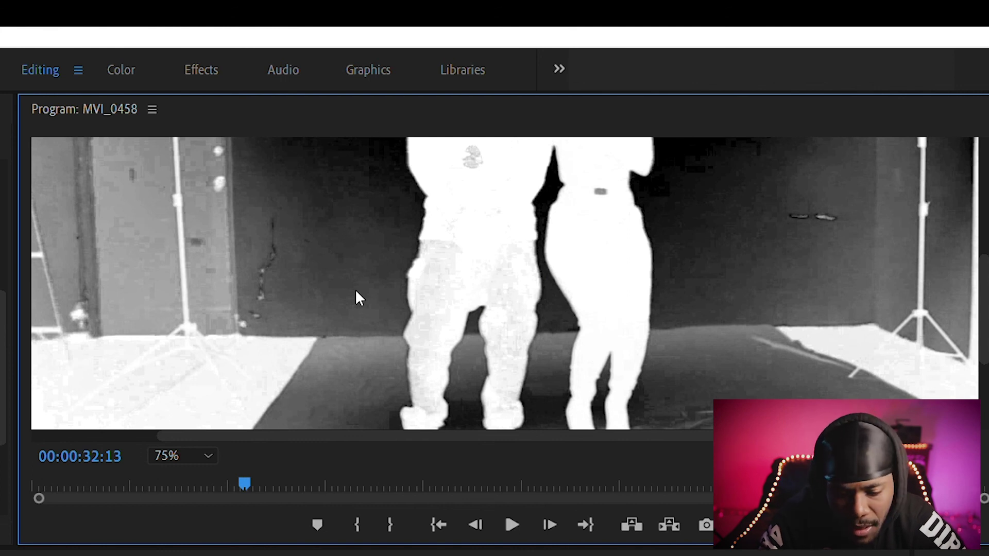
left_click_drag(982, 309, 985, 231)
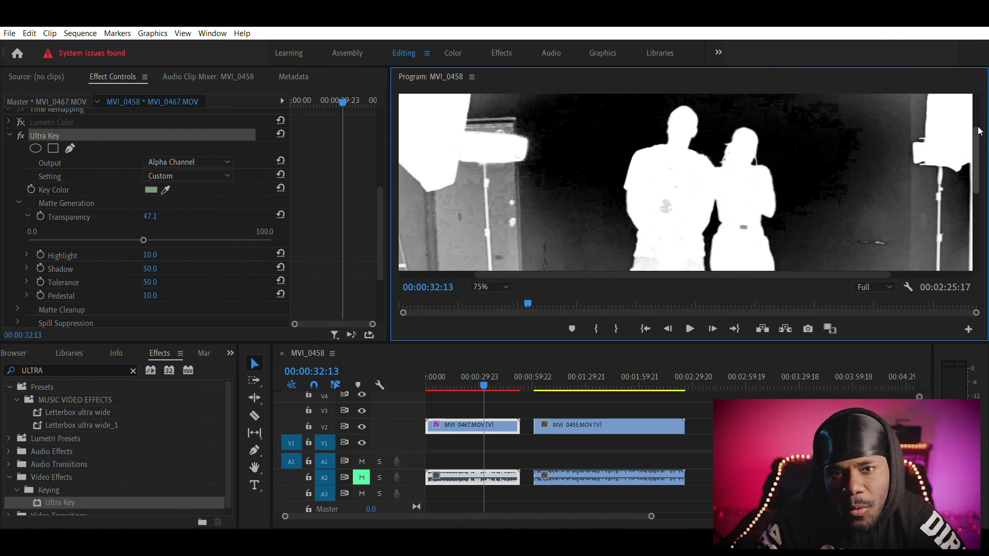
left_click_drag(979, 130, 979, 218)
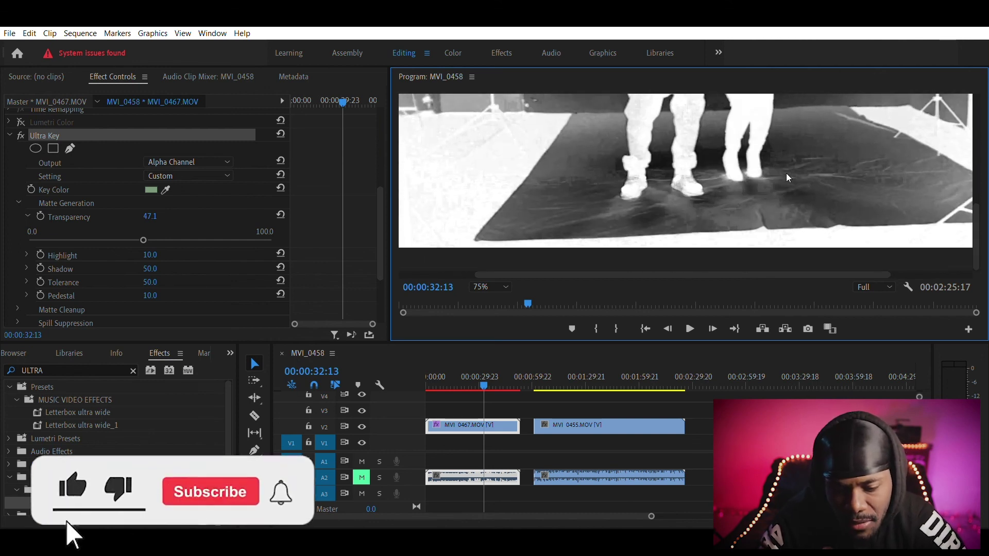
left_click_drag(980, 211, 979, 166)
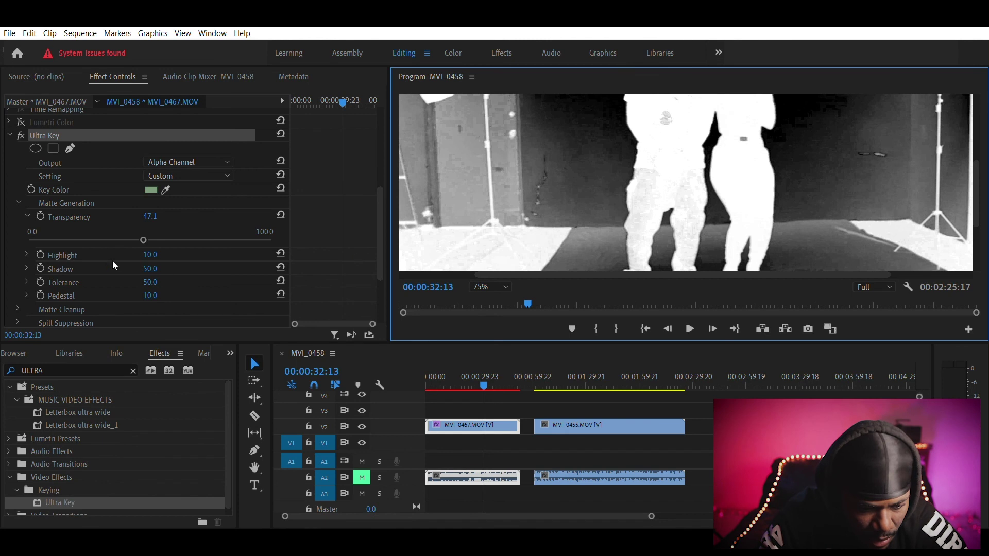
Step: Return the program preview to Fit and set the Matte Generation Transparency to 29.9
left_click_drag(141, 226, 144, 227)
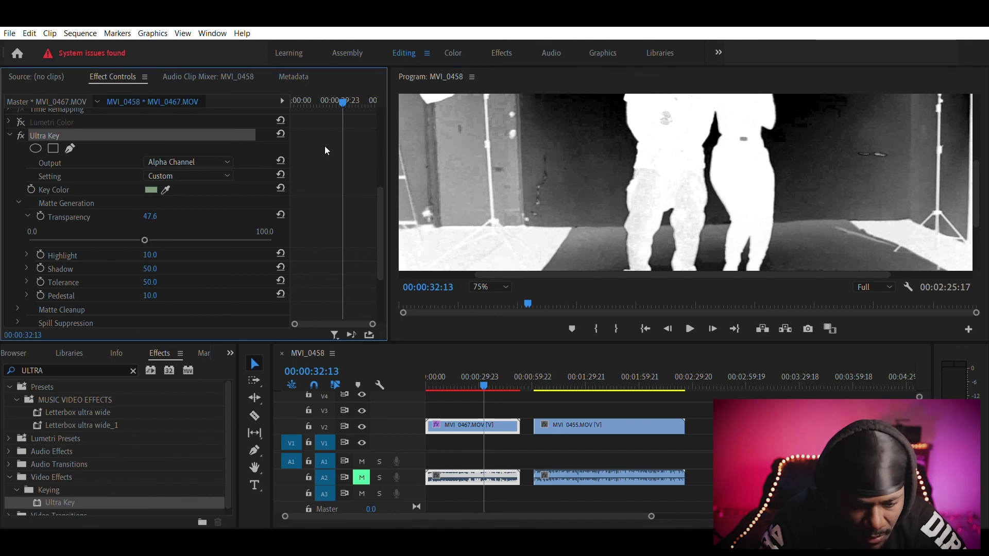
left_click(502, 283)
left_click(493, 289)
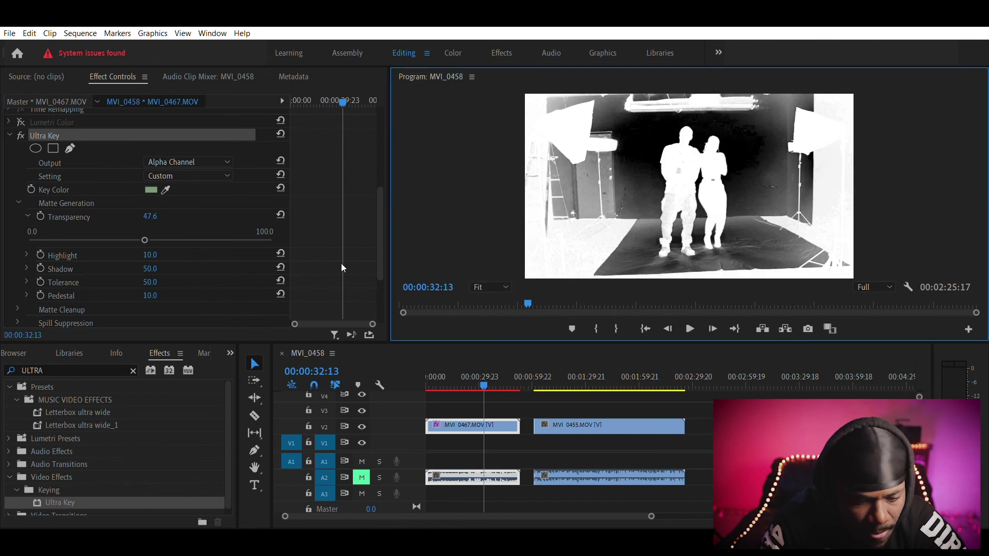
left_click_drag(145, 226, 204, 228)
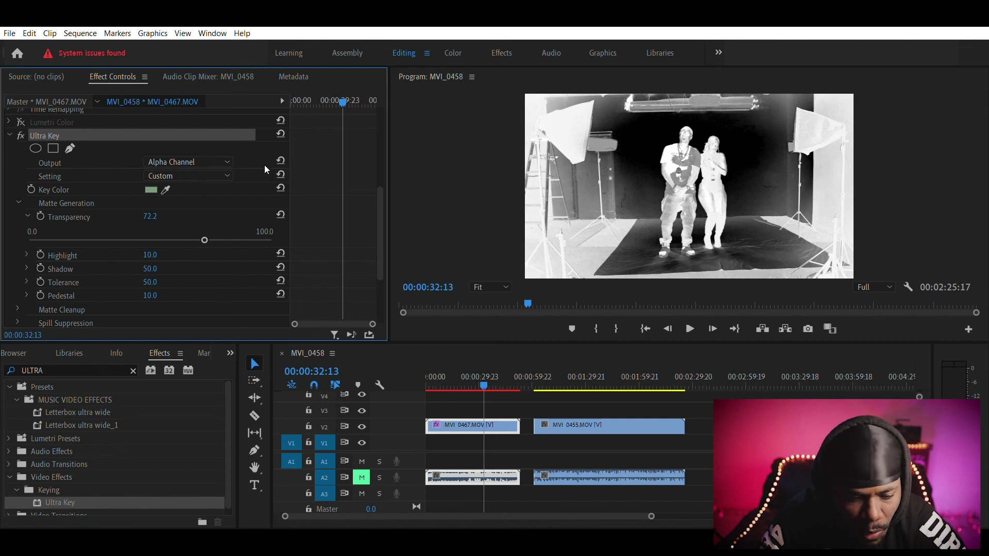
left_click_drag(204, 227, 102, 233)
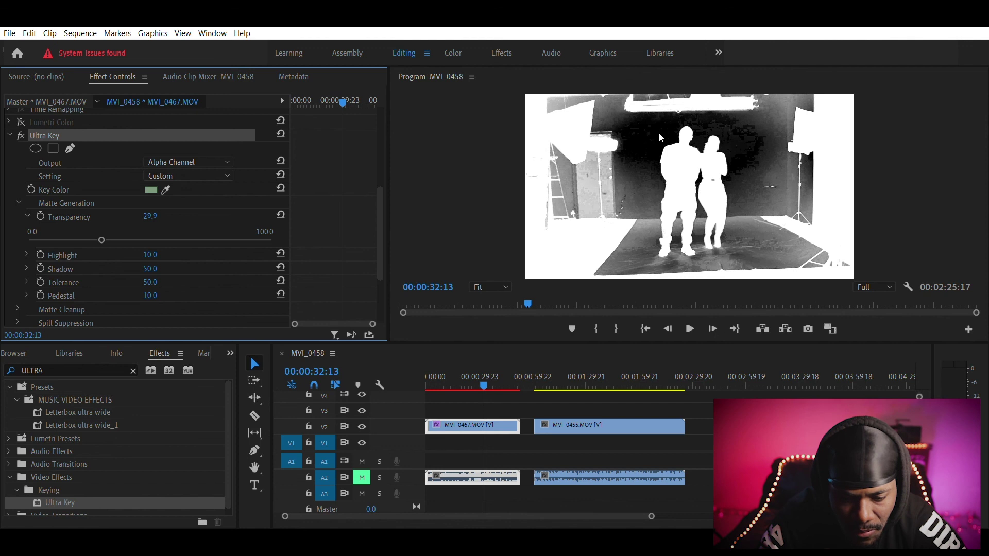
Step: Set the Matte Generation Highlight to 34.7 and Shadow to 0.0
left_click(26, 253)
left_click(58, 267)
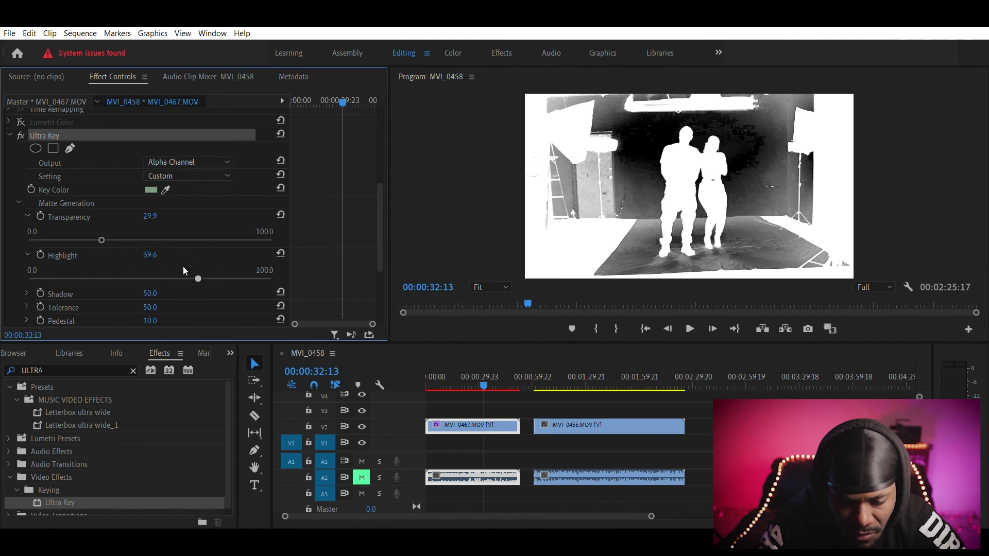
left_click(26, 290)
left_click_drag(381, 183, 378, 211)
left_click_drag(157, 224, 103, 224)
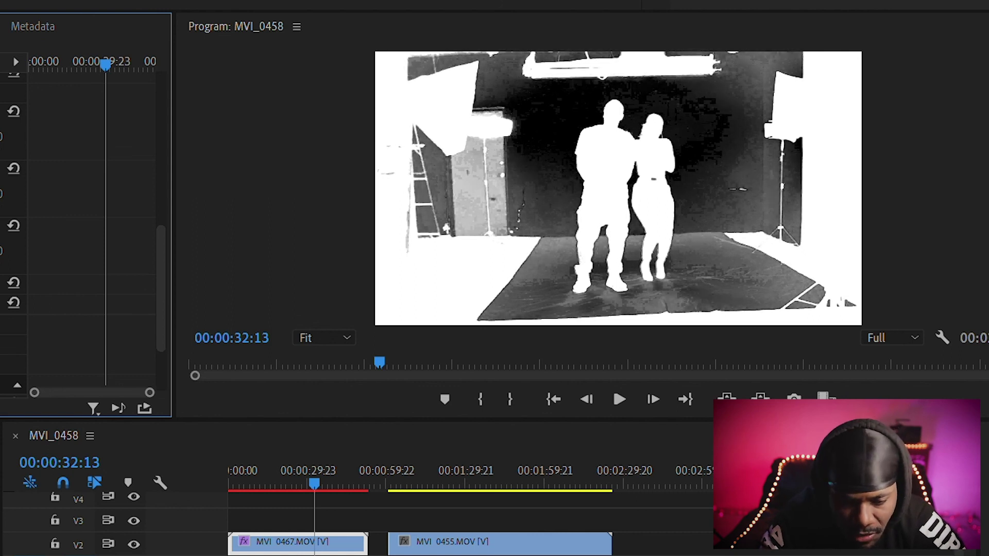
left_click_drag(0, 264, 0, 236)
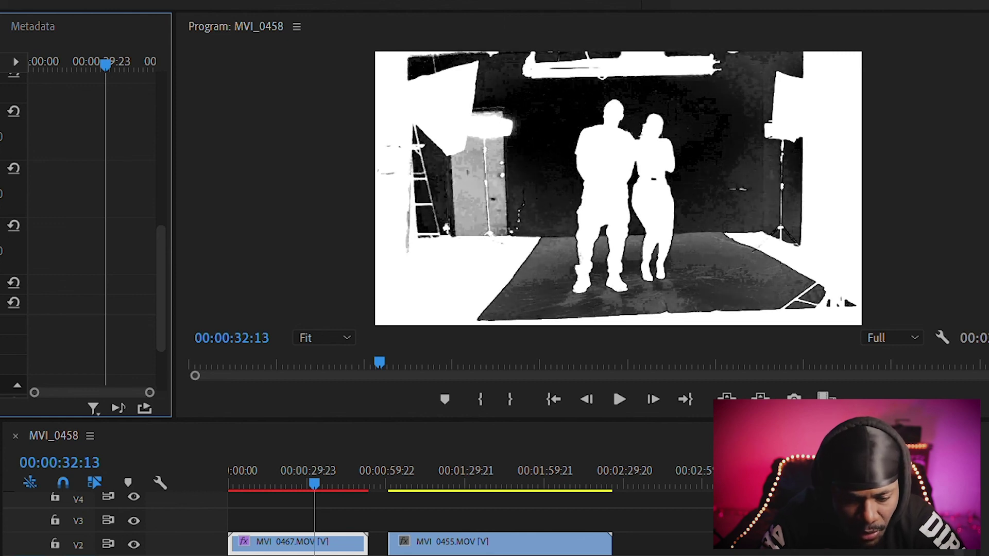
Step: Set the Matte Generation Tolerance to 89.2
left_click(0, 283)
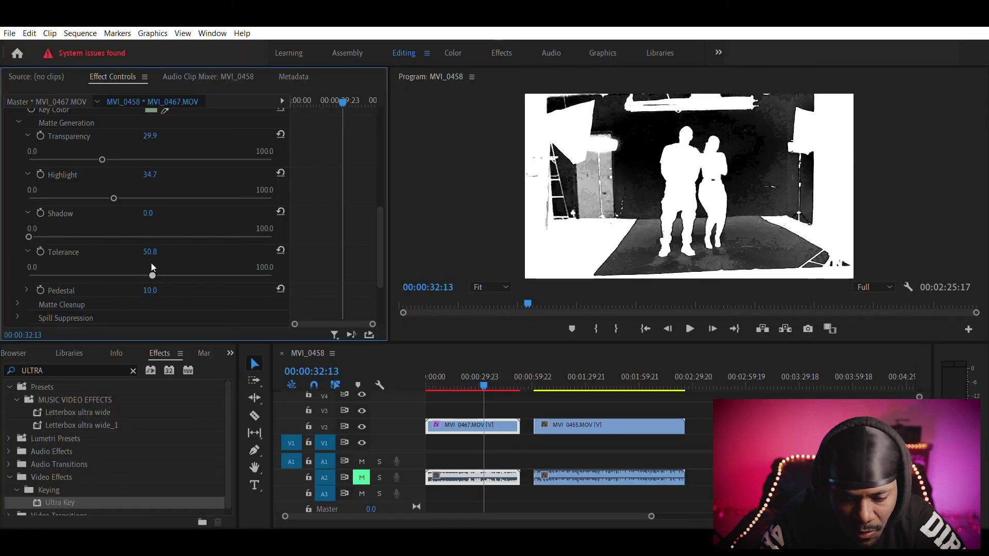
left_click_drag(150, 262, 244, 258)
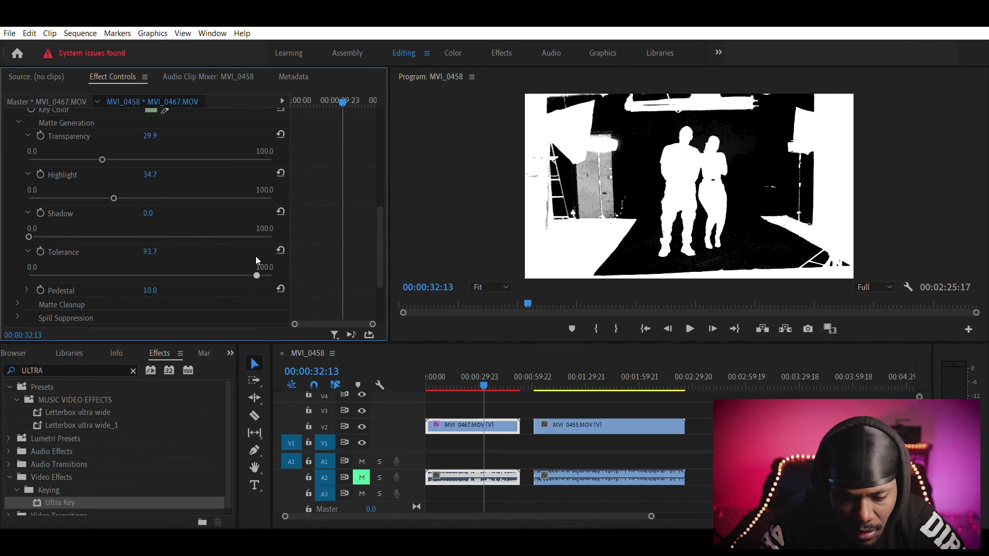
left_click_drag(259, 262, 236, 262)
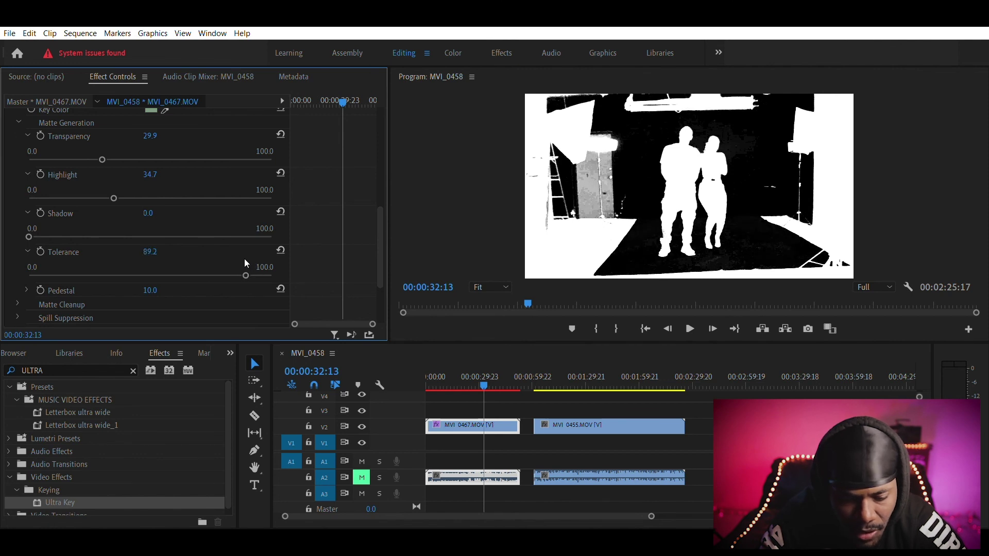
Step: Set the Matte Generation Pedestal to 34.4
scroll(379, 204, "down", 1)
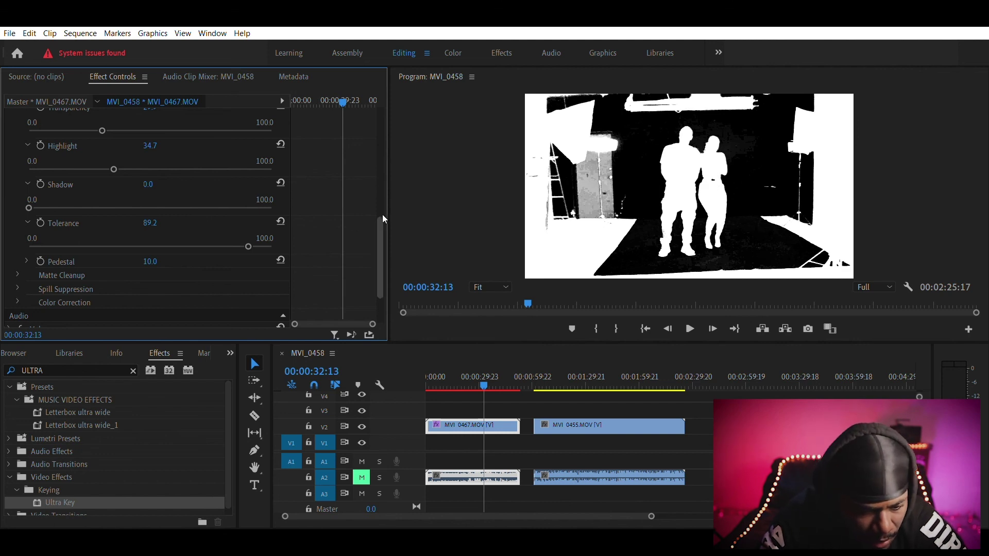
left_click(28, 253)
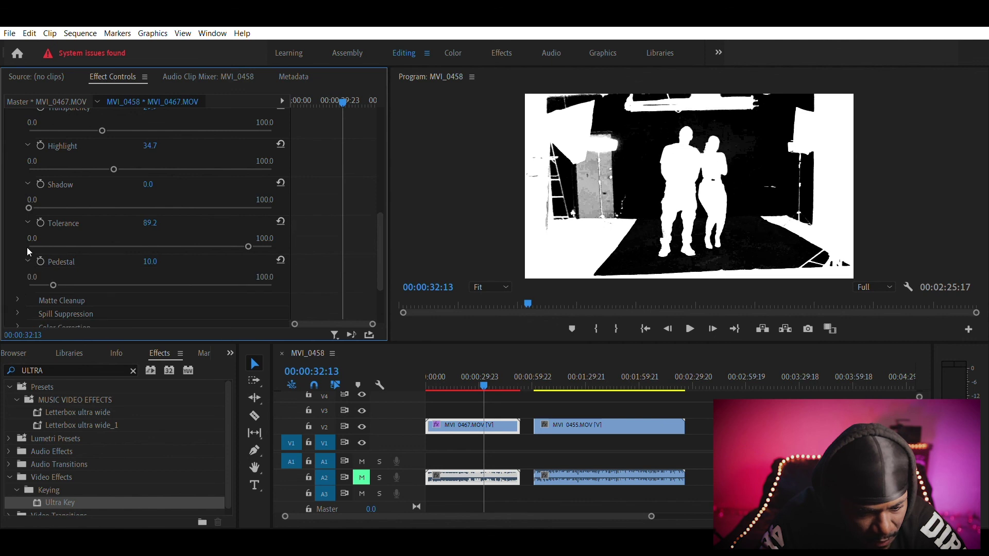
left_click_drag(54, 271, 113, 268)
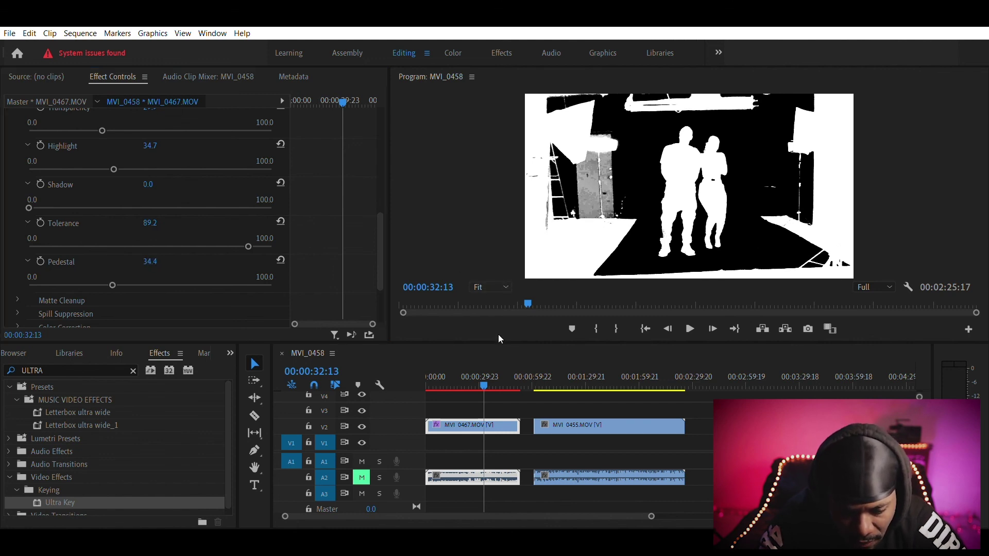
Step: Magnify the program preview to 75%, set the Matte Generation Transparency to 18.8 and Highlight to 29.4, and check the matte around the performers' legs
left_click(495, 347)
left_click_drag(979, 151, 978, 192)
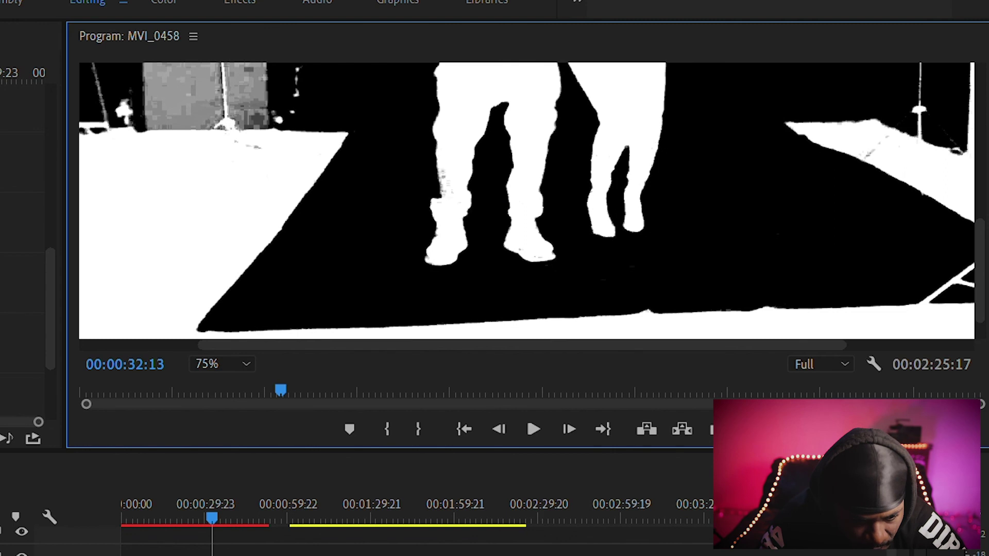
left_click(2, 257)
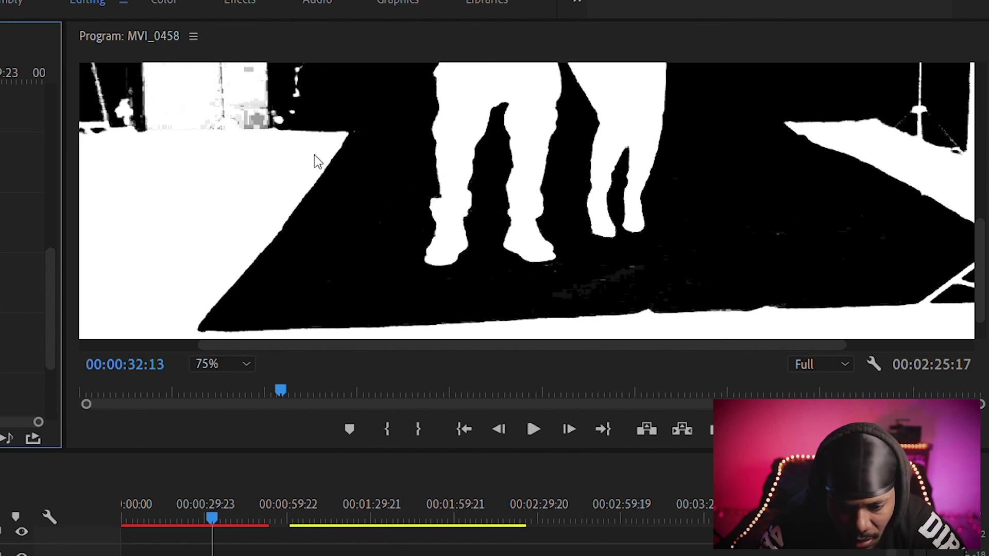
left_click_drag(979, 234, 980, 190)
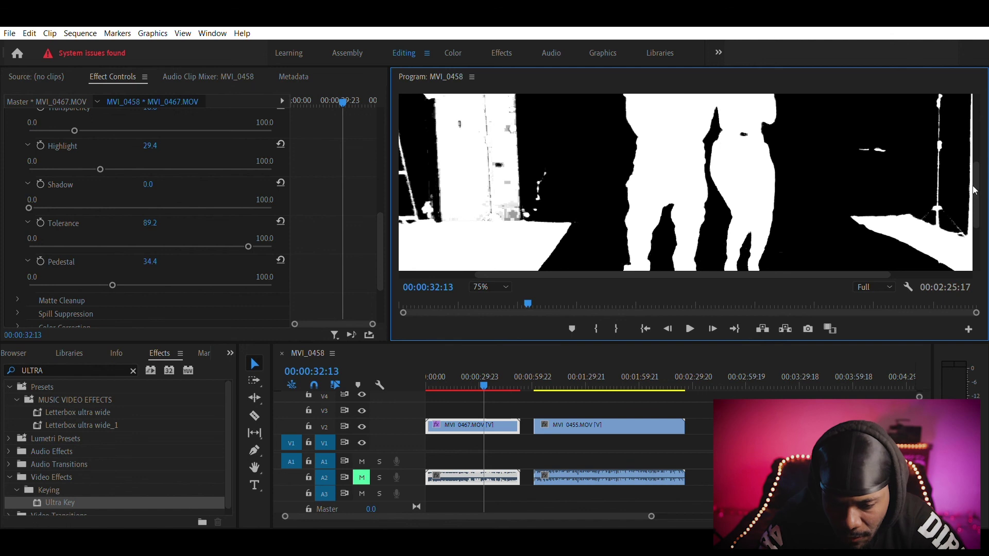
mouse_move(980, 185)
left_mouse_down()
mouse_move(980, 216)
mouse_move(982, 129)
mouse_move(981, 206)
mouse_move(981, 132)
mouse_move(981, 206)
mouse_move(983, 157)
mouse_move(982, 188)
left_mouse_up()
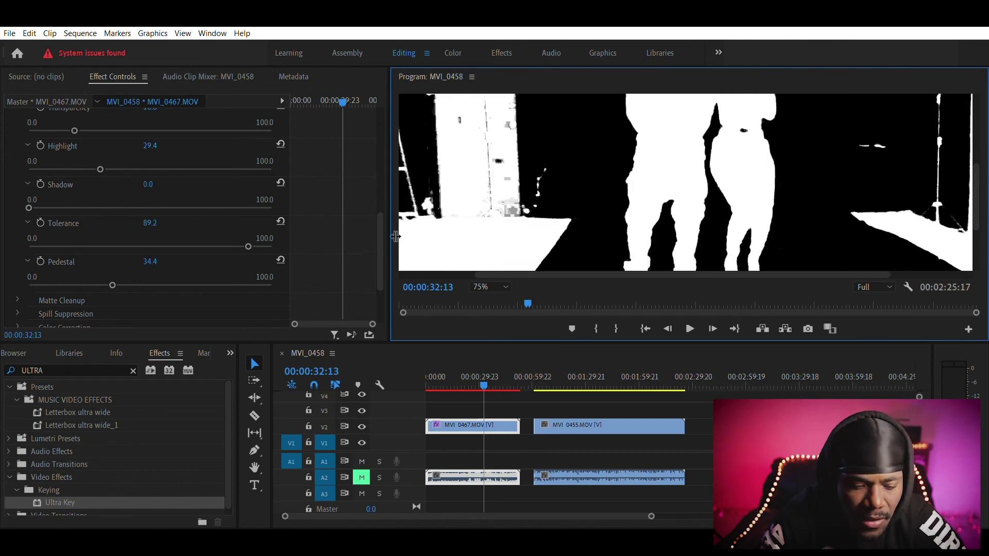
Step: Switch the Ultra Key output to Composite and check the keyed performers in the program preview
left_click_drag(382, 215, 378, 154)
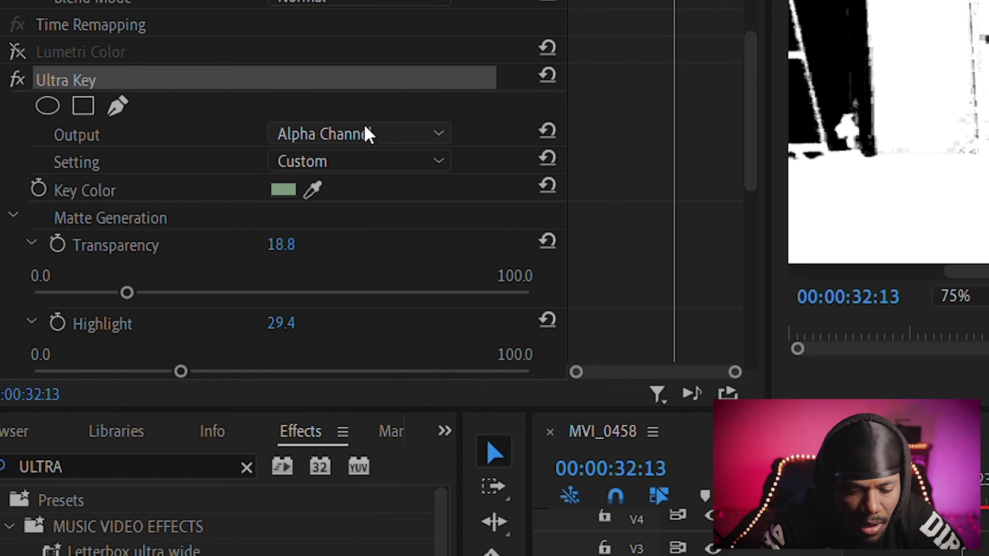
left_click(355, 136)
left_click(340, 154)
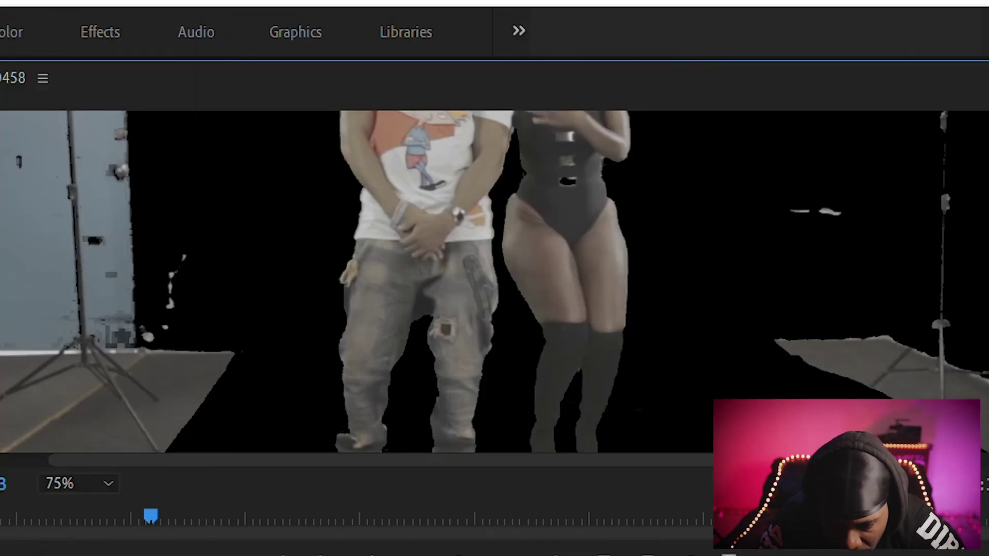
scroll(495, 282, "up", 4)
scroll(495, 282, "up", 1)
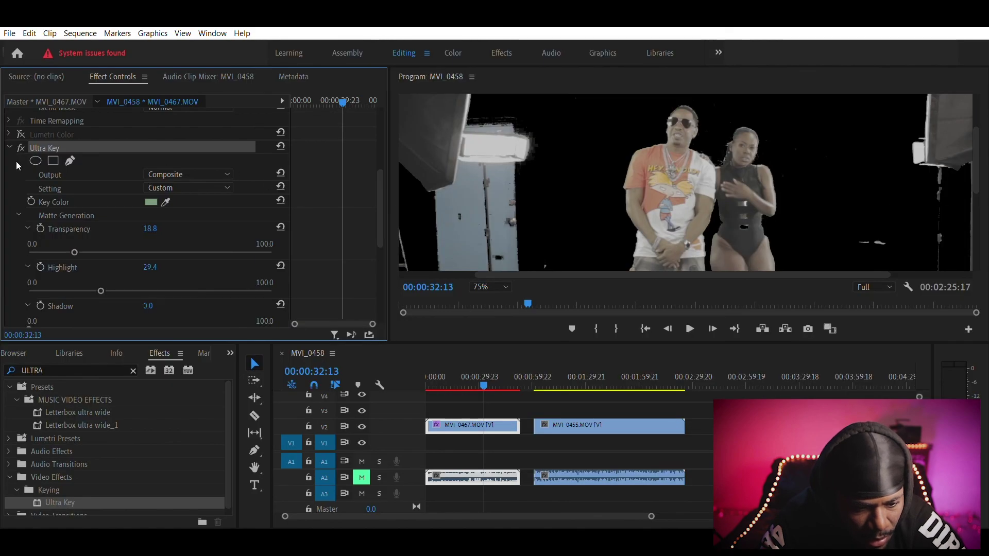
Step: Collapse the Matte Generation settings and set the Matte Cleanup Soften to 13.0 and Choke to 6.6
left_click_drag(380, 171, 382, 202)
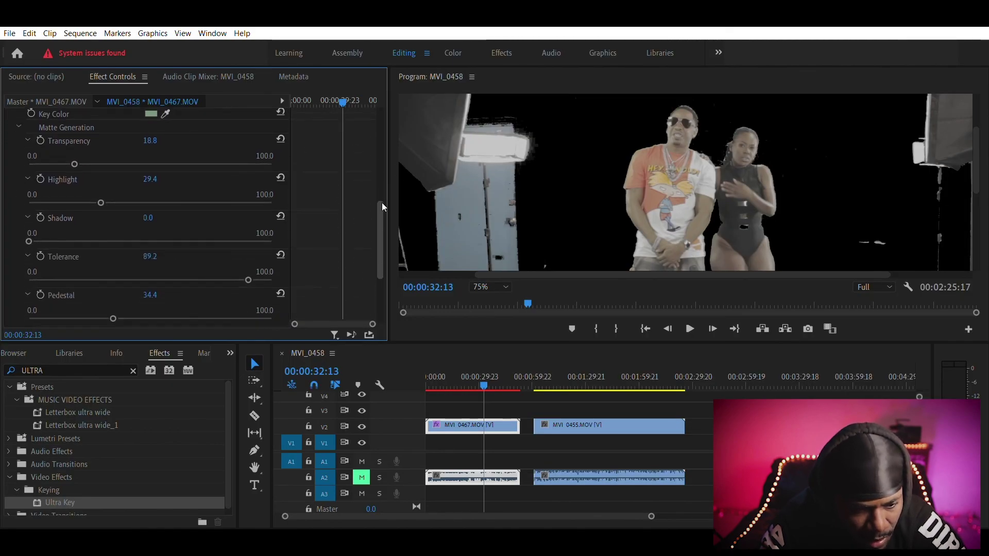
left_click(19, 124)
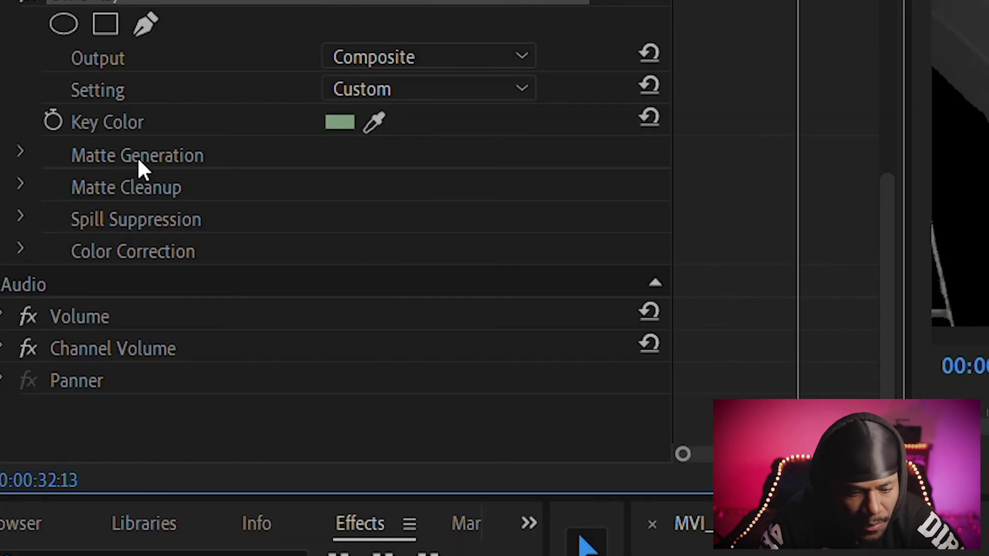
left_click(21, 184)
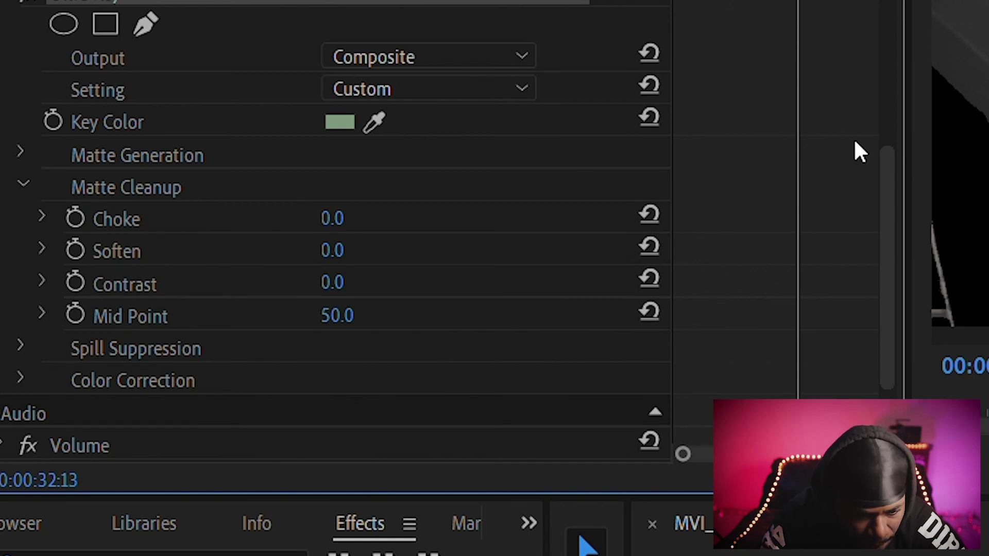
left_click(43, 215)
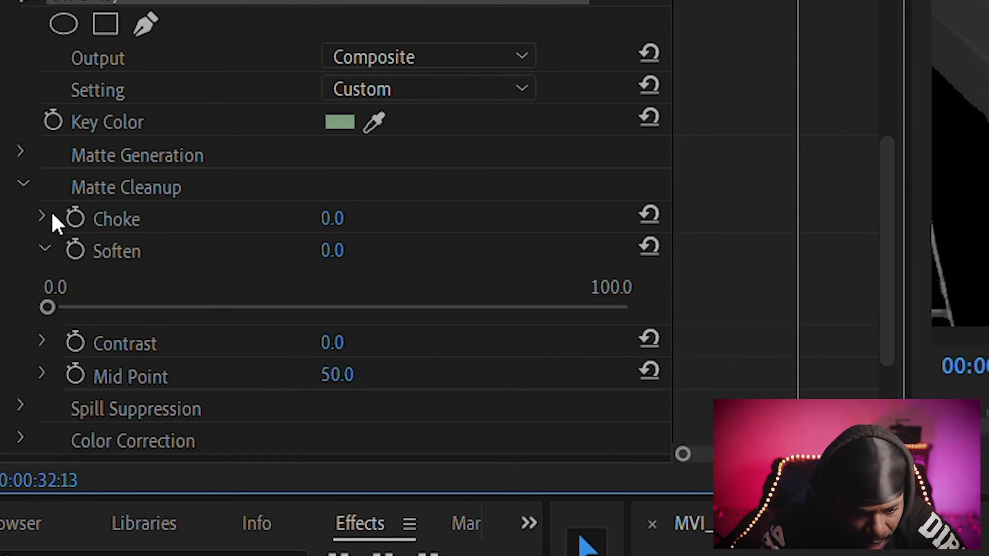
left_click(52, 215)
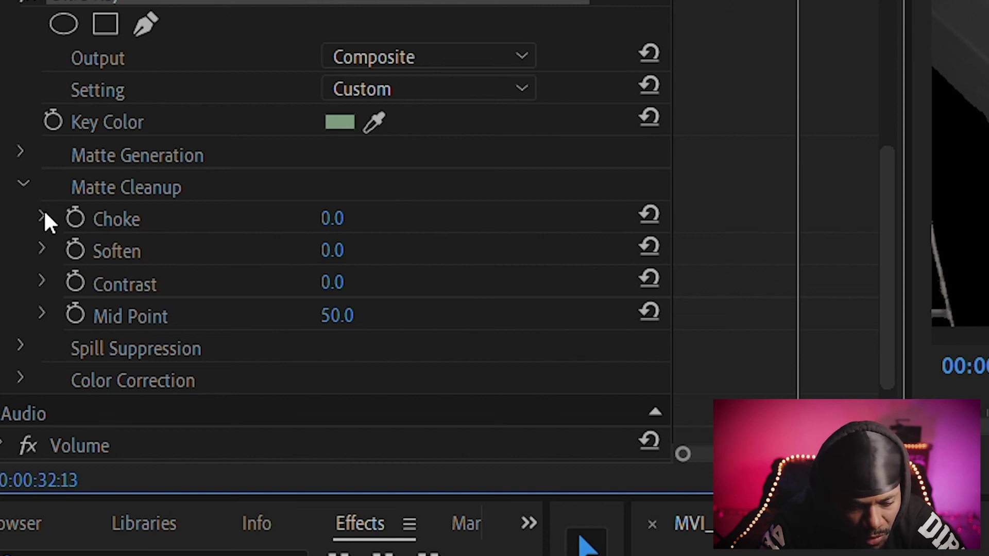
left_click(42, 249)
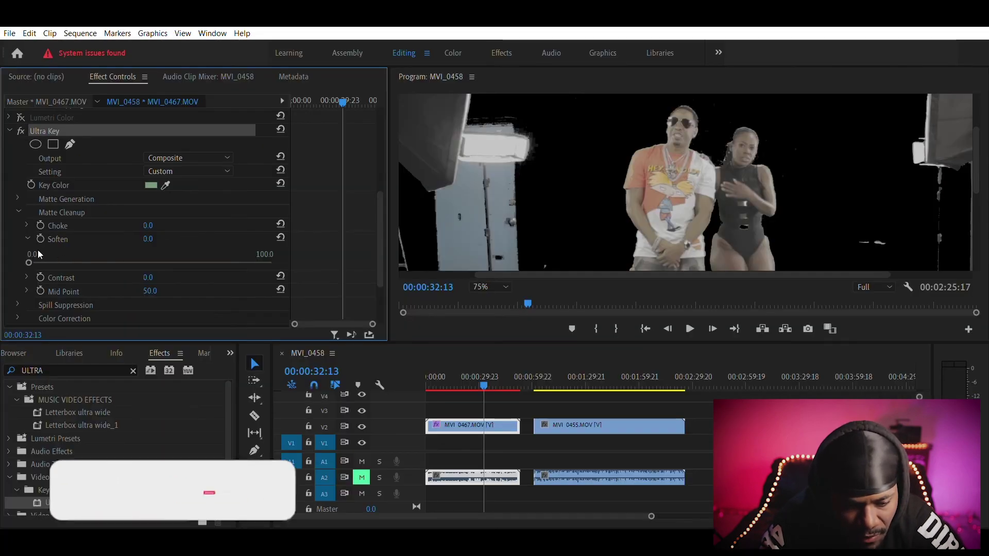
left_click_drag(48, 307, 61, 307)
left_click_drag(33, 248, 91, 243)
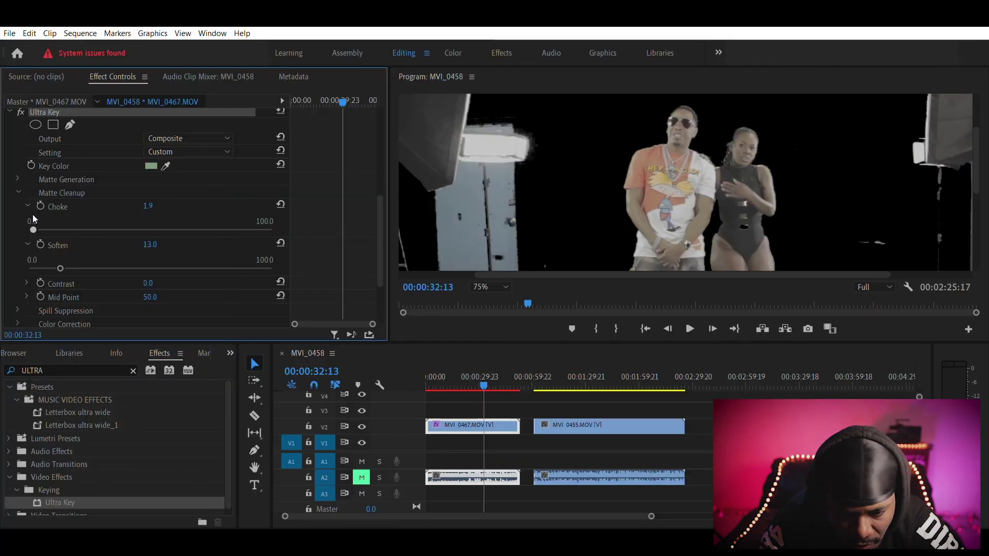
left_click_drag(33, 214, 211, 205)
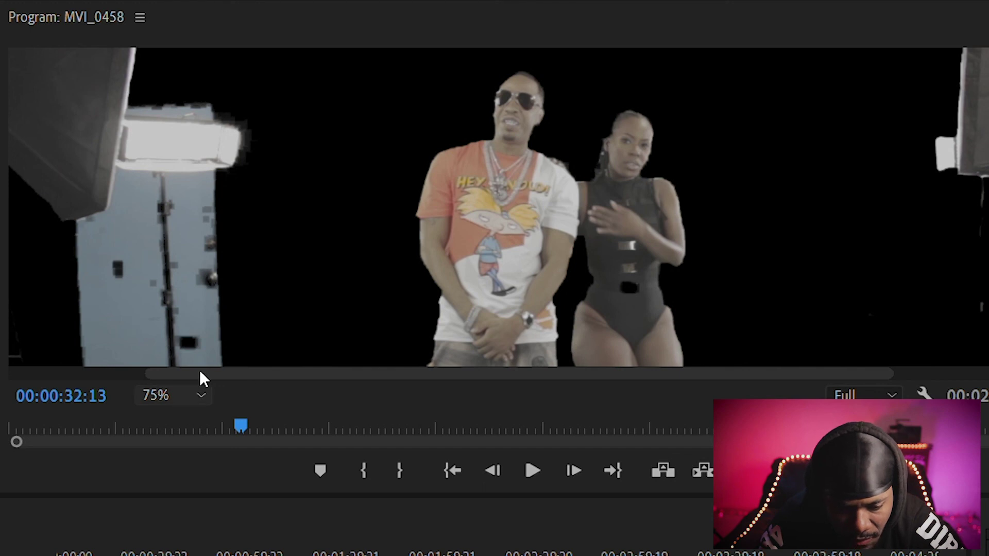
Step: Magnify the program preview to 100% and examine the performers' keyed edges from their heads down to their feet
left_click(170, 530)
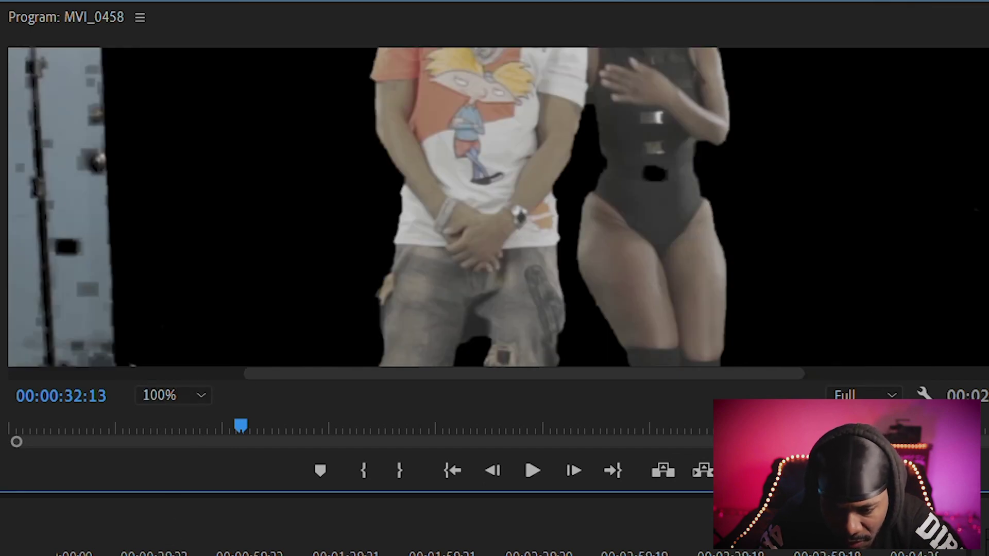
scroll(497, 207, "up", 5)
scroll(498, 207, "down", 1)
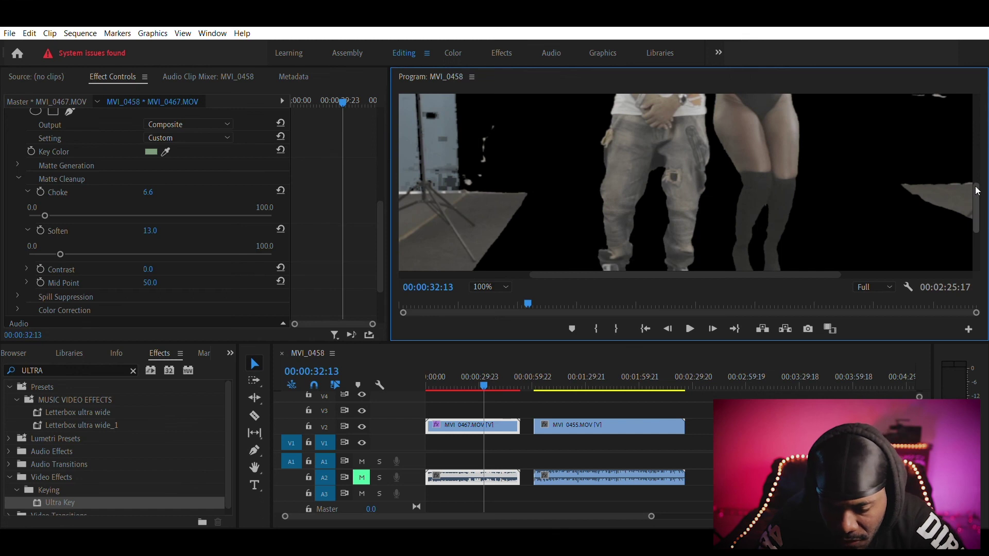
left_click_drag(977, 187, 978, 134)
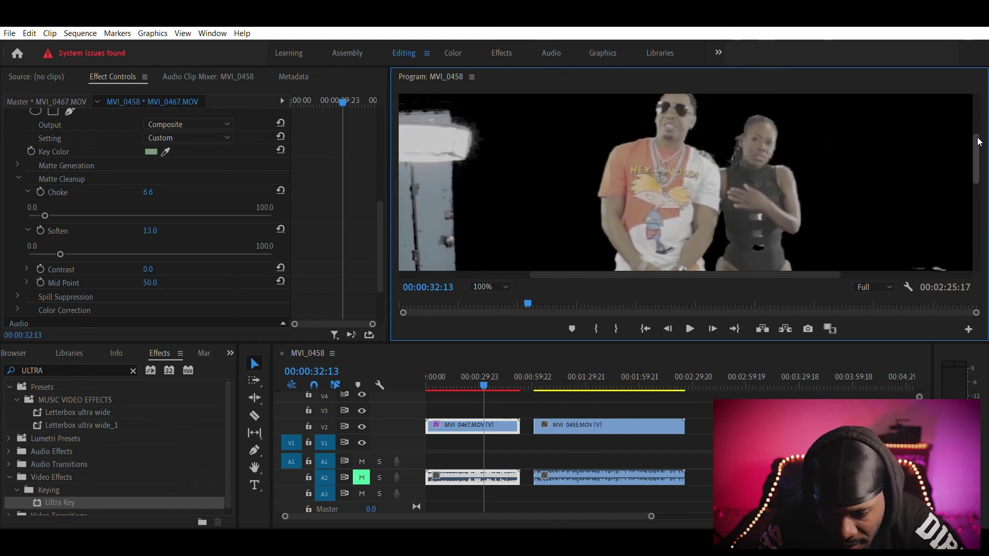
left_click_drag(979, 134, 981, 159)
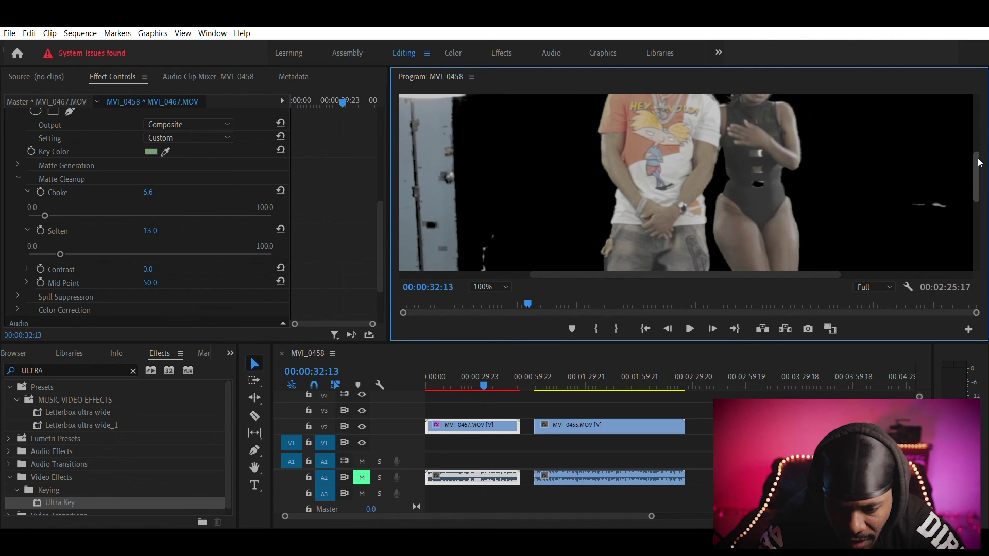
left_click_drag(979, 163, 983, 199)
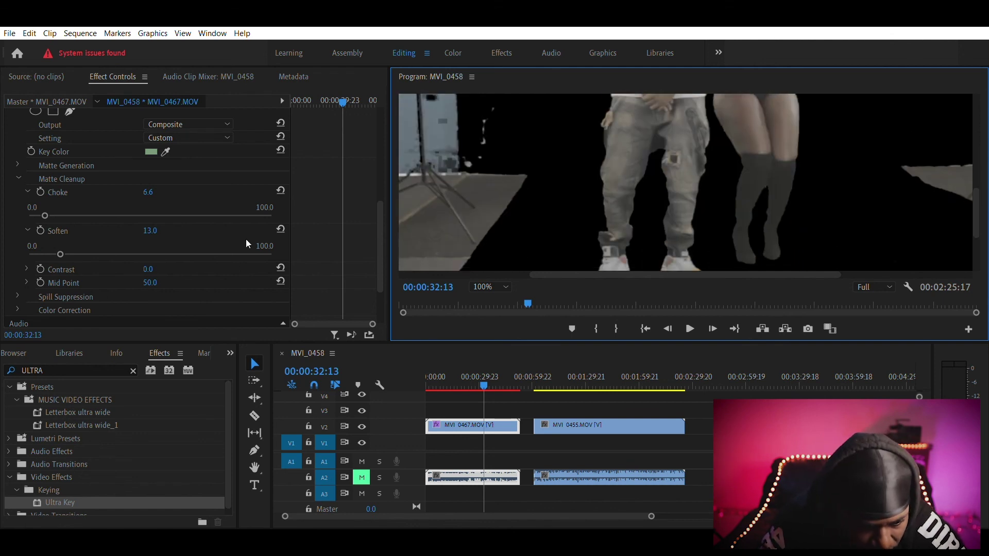
Step: Set the Matte Cleanup Soften to 6.3 and return the program preview to Fit
left_click_drag(61, 254, 44, 254)
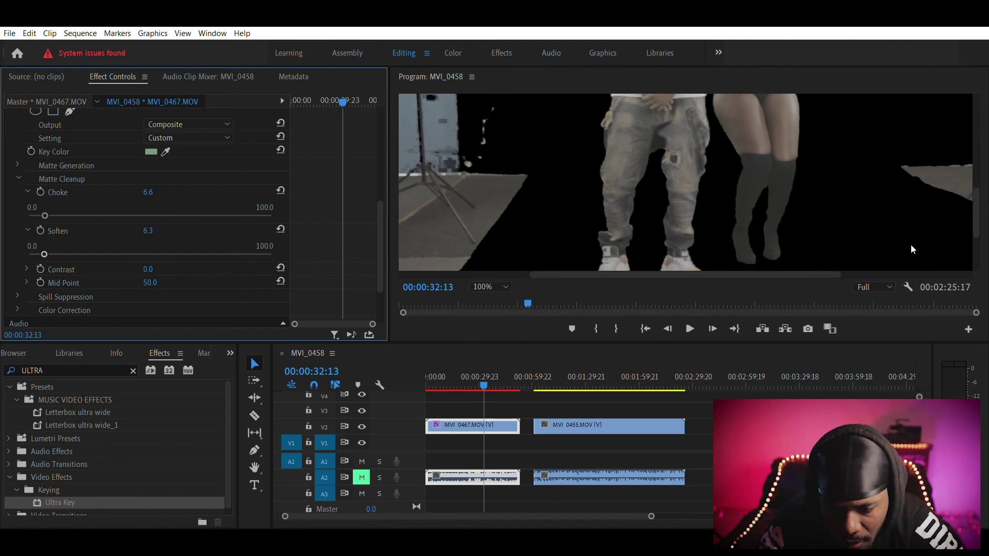
left_click_drag(976, 216, 977, 157)
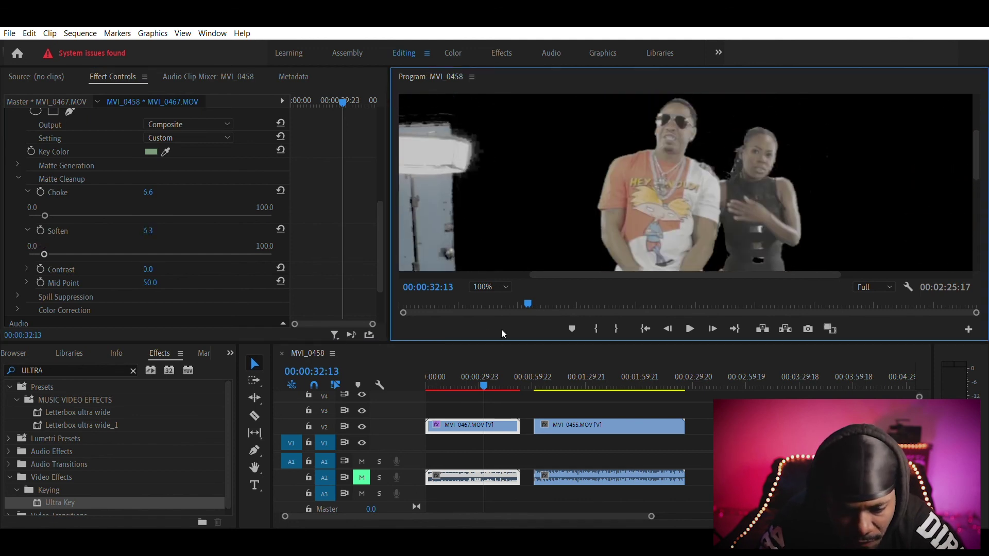
left_click(492, 285)
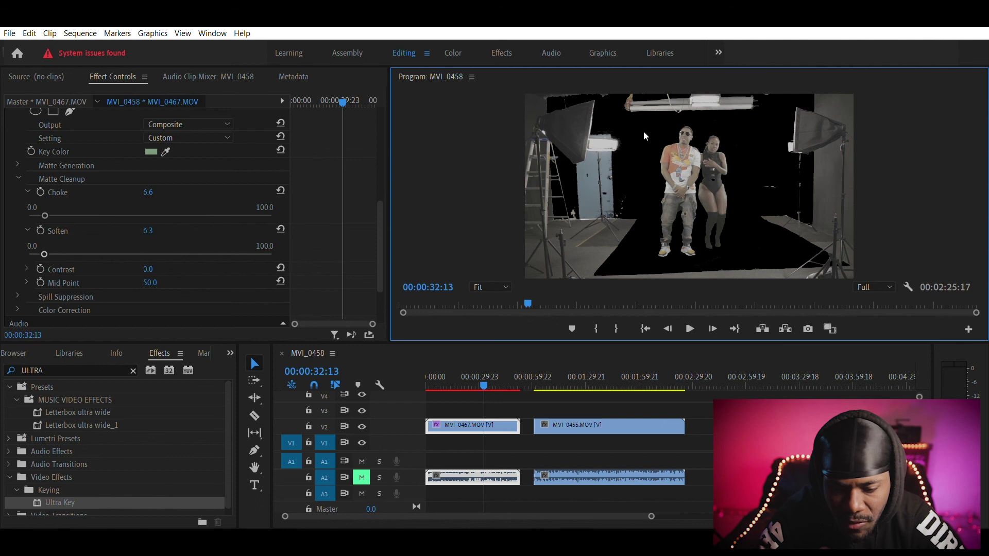
Step: Collapse the Ultra Key settings of clip MVI_0467.MOV and bring up its Opacity settings
left_click_drag(380, 209, 378, 174)
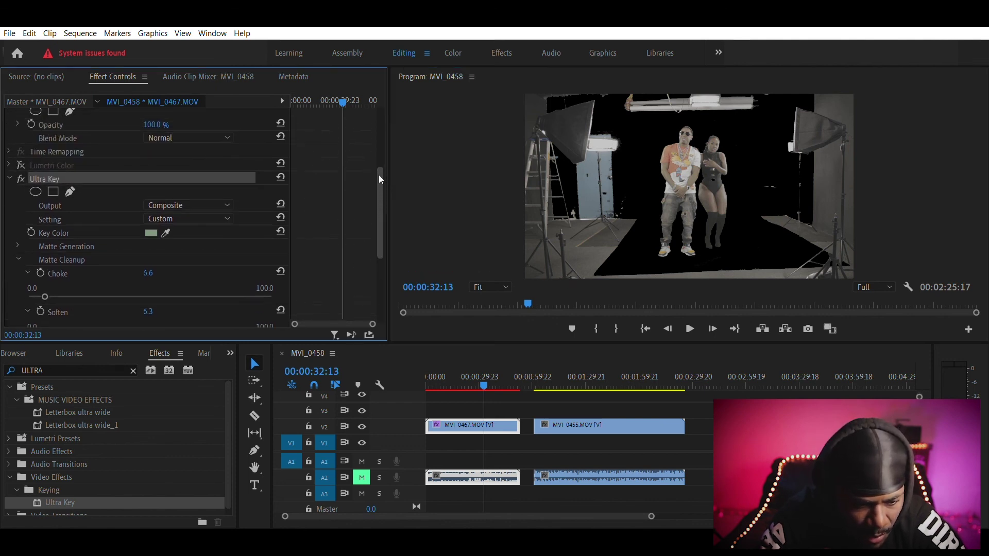
left_click(11, 173)
left_click_drag(377, 215, 382, 122)
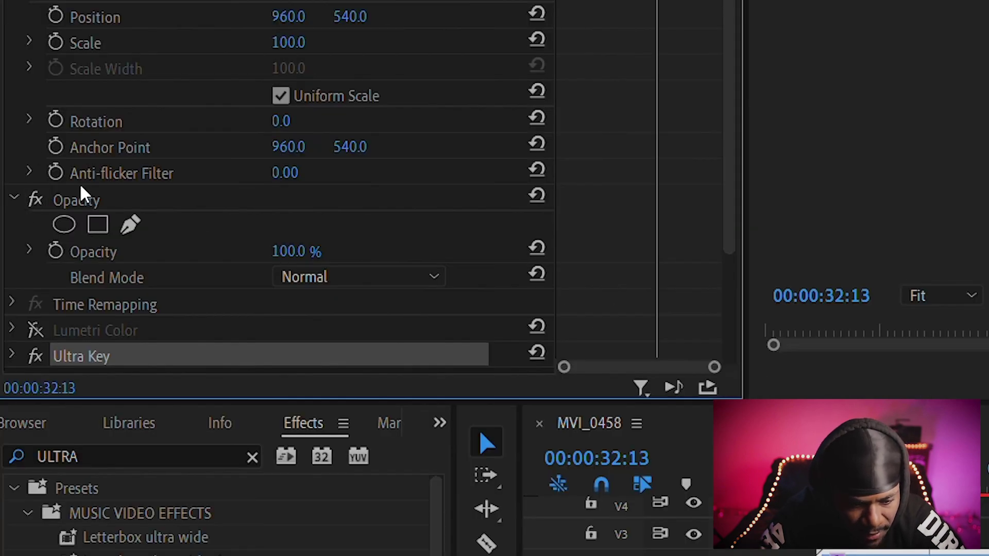
Step: Draw a closed nine-point Opacity mask with the Pen tool around both performers and their floor area, excluding the lights and stands
left_click(132, 209)
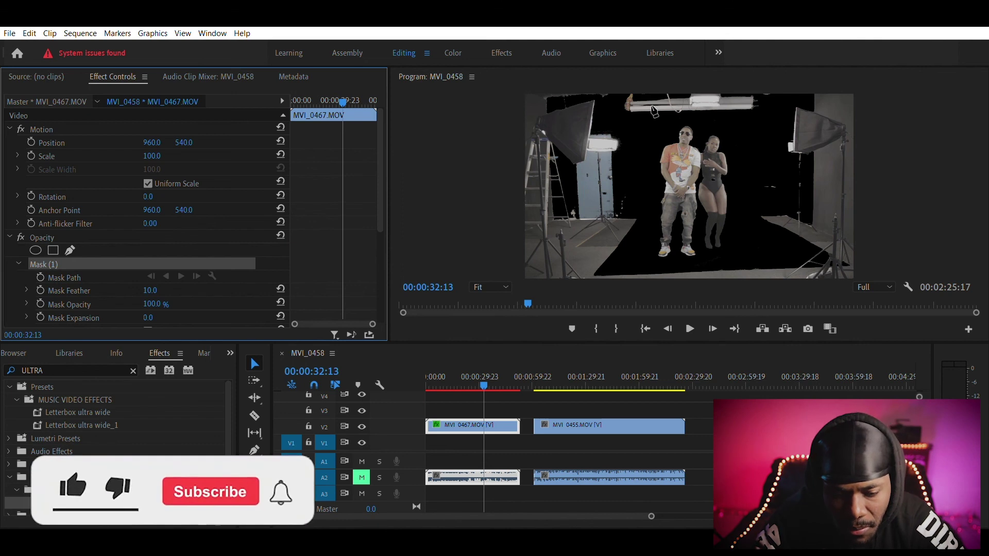
left_click(643, 117)
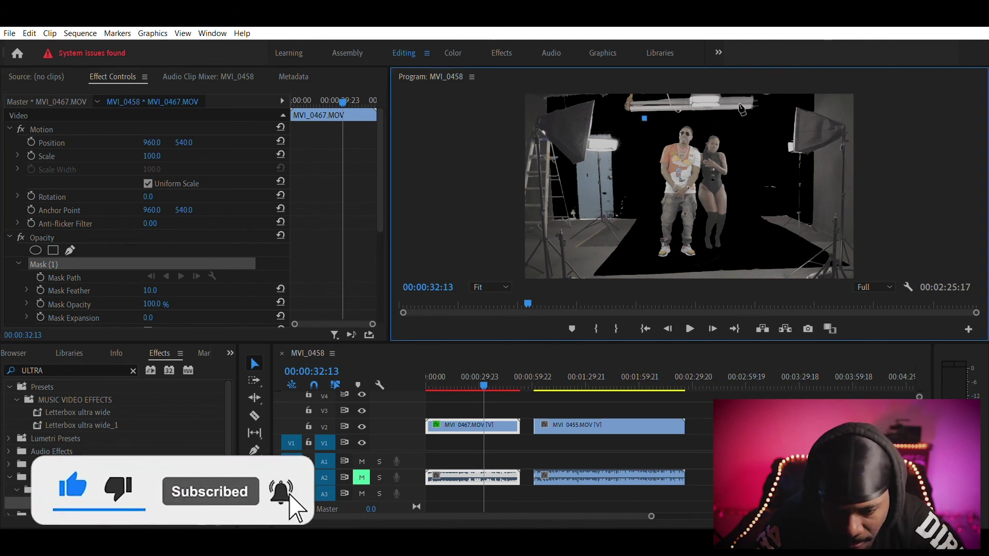
left_click(752, 115)
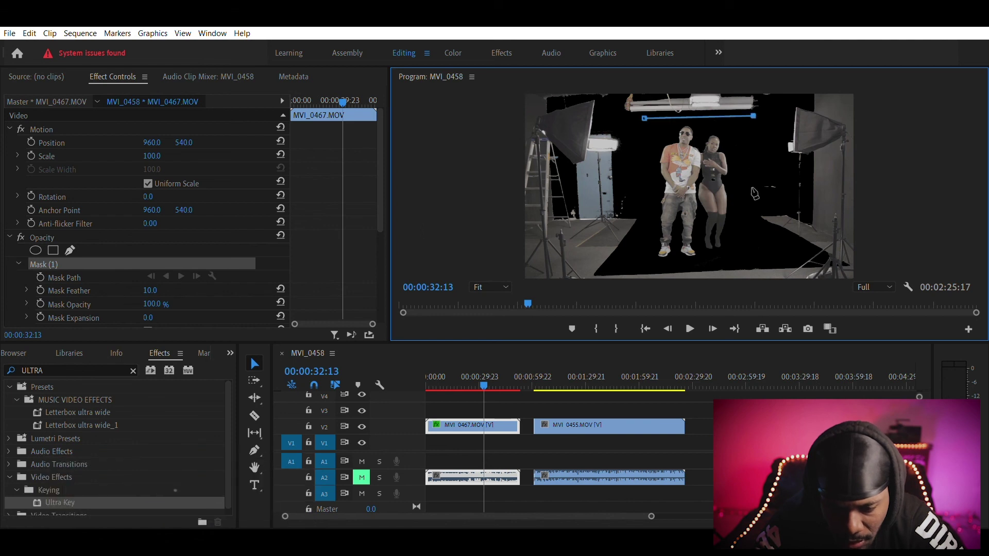
left_click(754, 214)
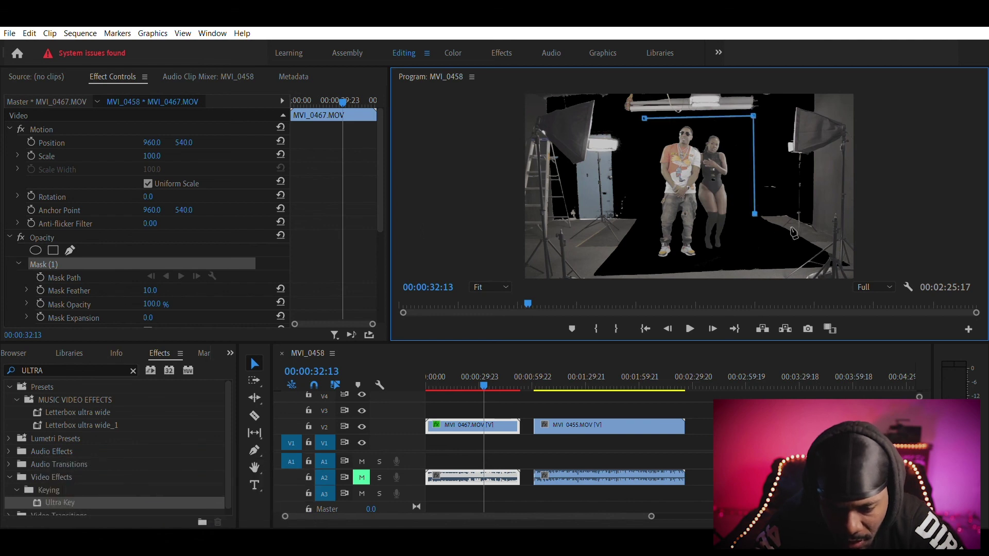
left_click(810, 254)
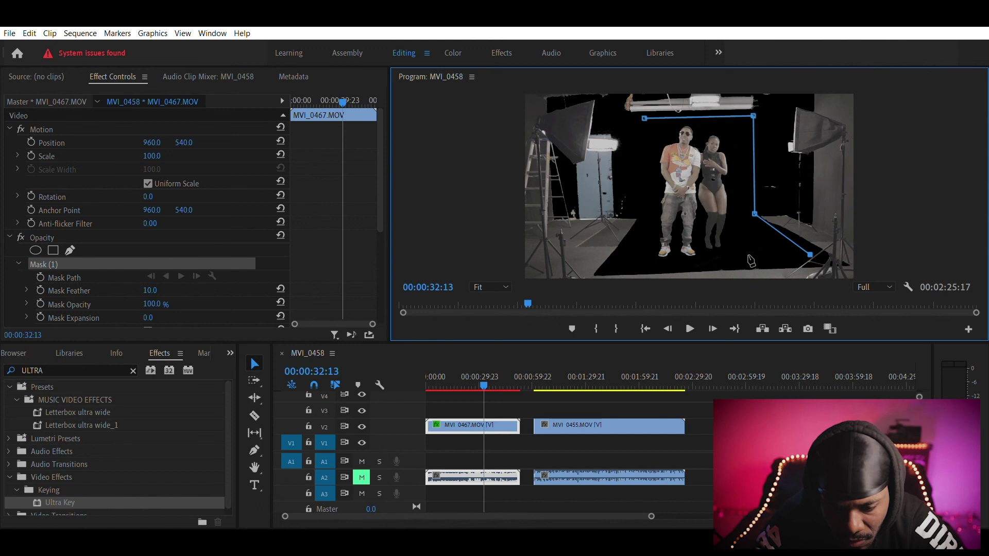
left_click(748, 267)
left_click(666, 267)
left_click(618, 256)
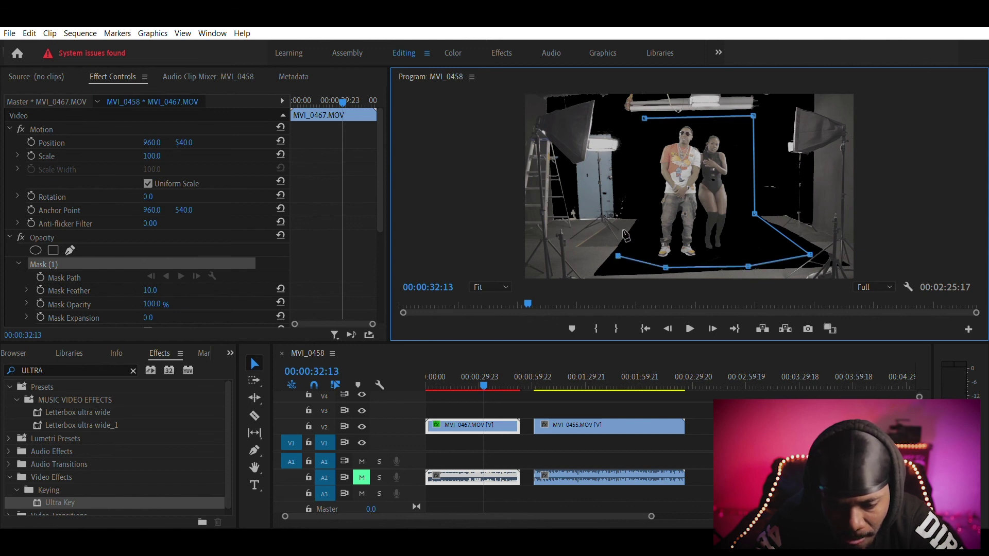
left_click(642, 214)
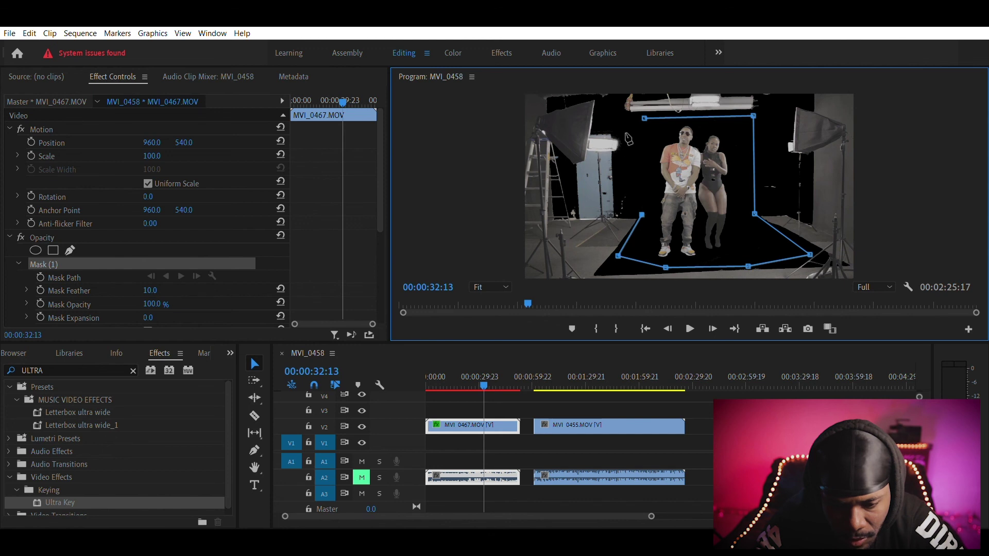
left_click(626, 138)
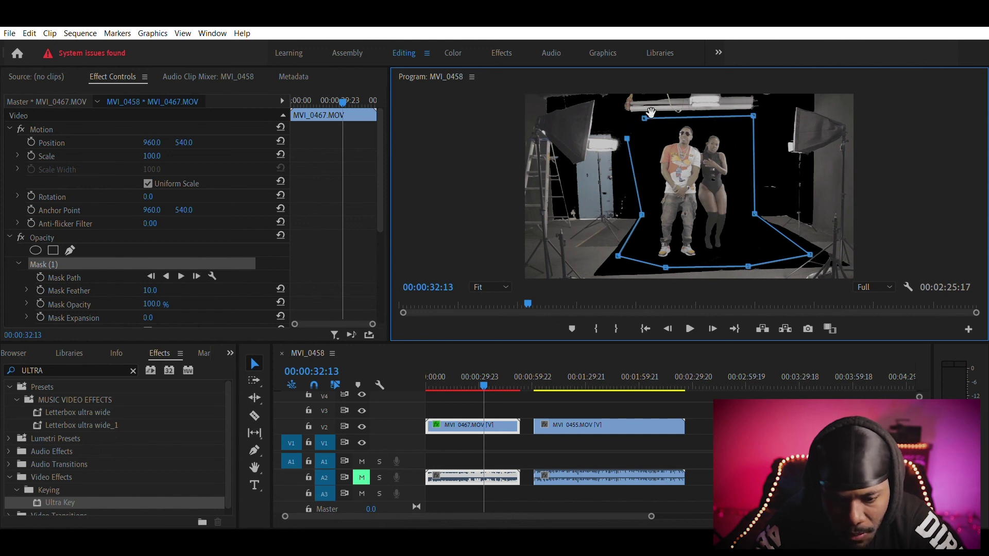
left_click(645, 118)
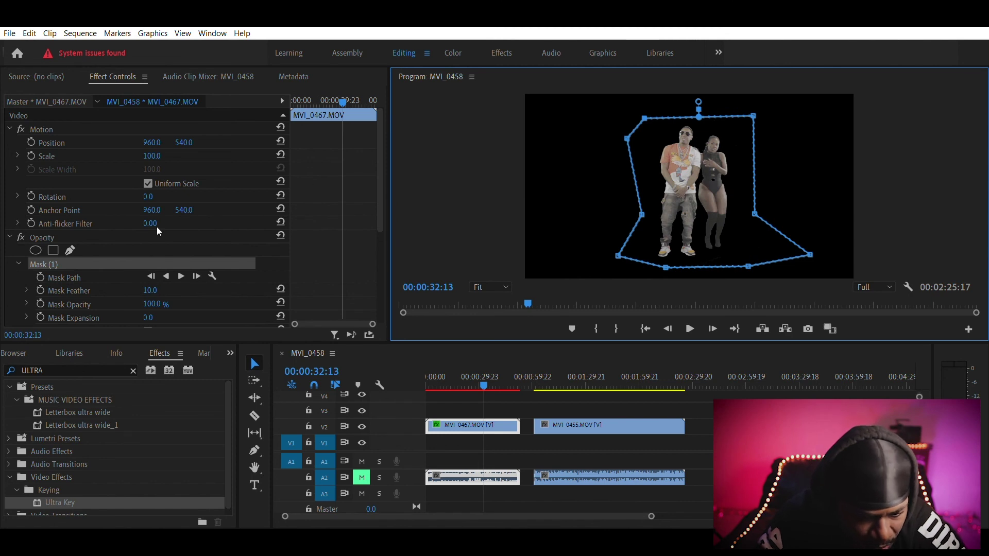
Step: Soften the edge of the opacity mask by setting its Mask Feather to 35.7, and deselect the mask
left_click_drag(382, 155, 385, 198)
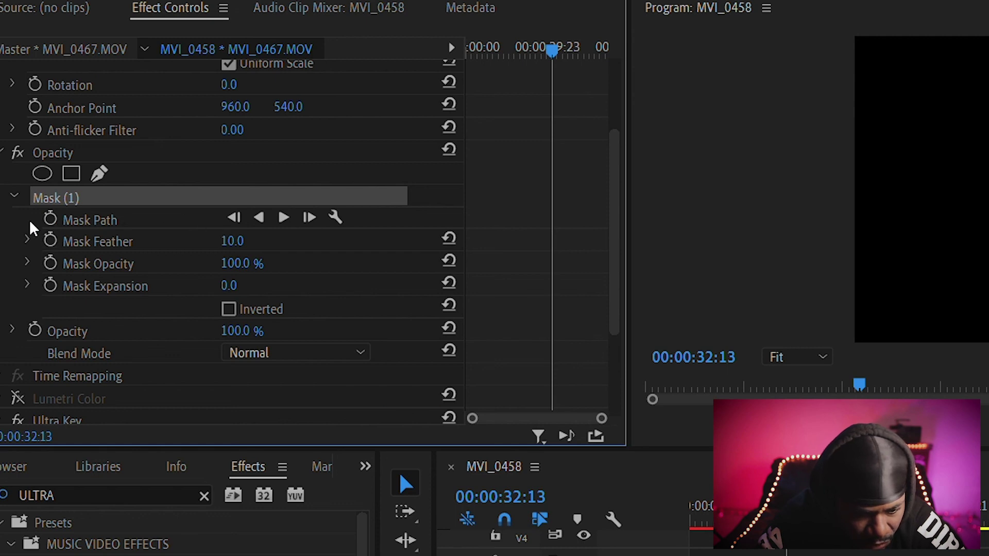
left_click(31, 226)
left_click_drag(40, 258, 100, 264)
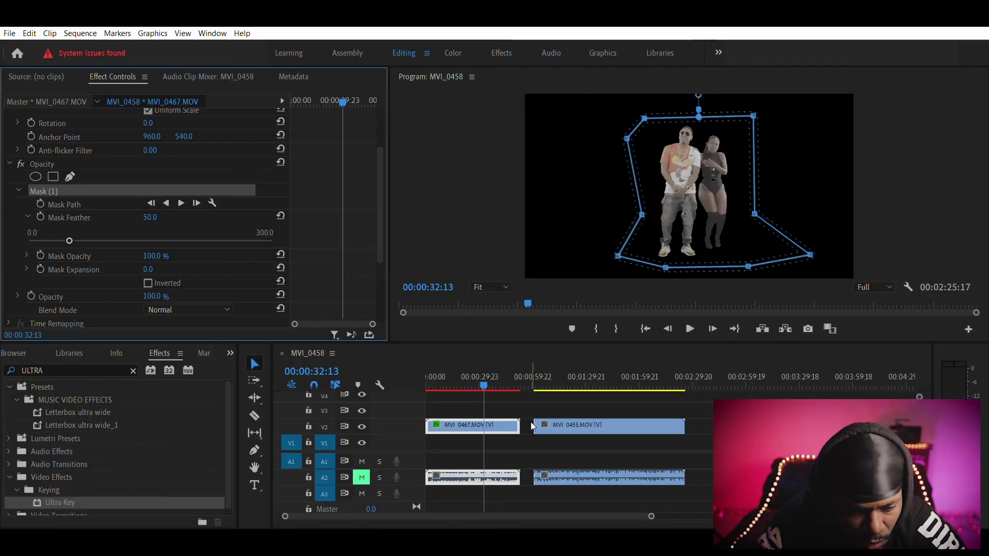
left_click_drag(70, 230, 56, 231)
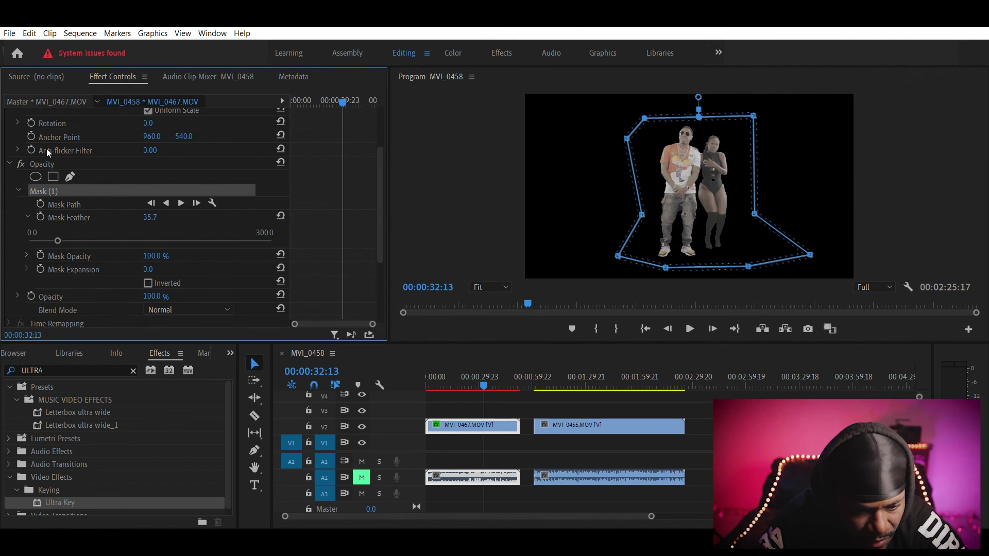
left_click(47, 163)
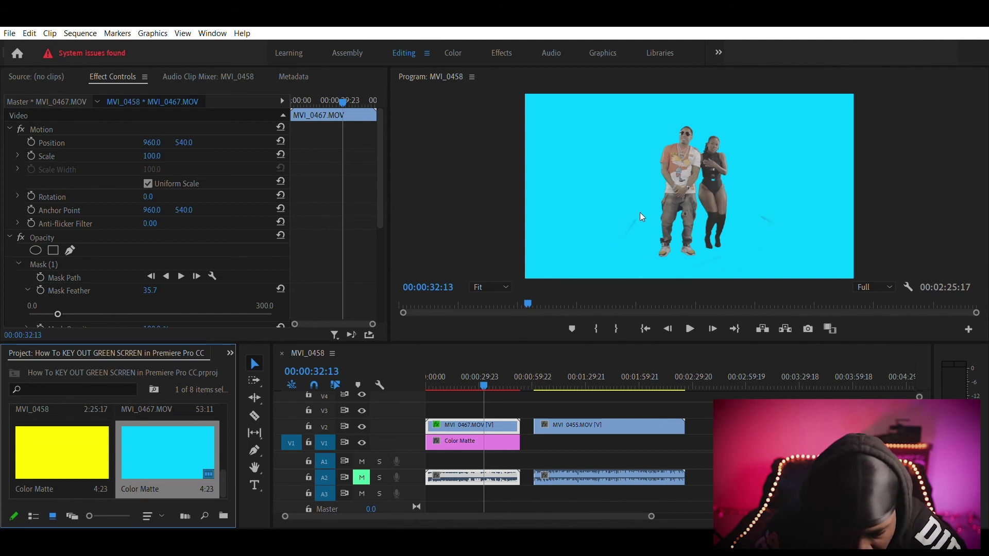
Step: Select Mask (1) on clip MVI_0467.MOV to show its outline for editing
left_click(487, 412)
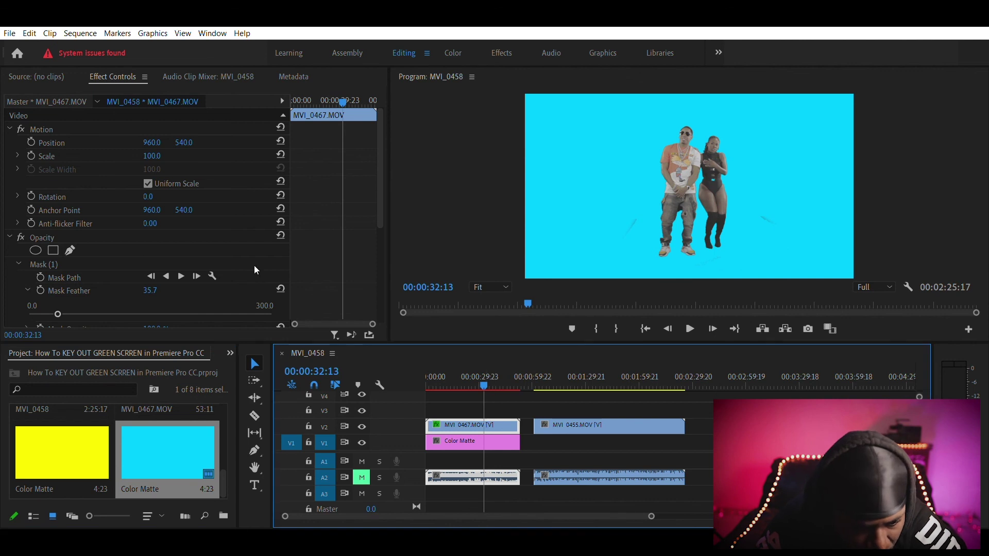
left_click(57, 258)
left_click(650, 213)
left_click_drag(652, 213, 651, 214)
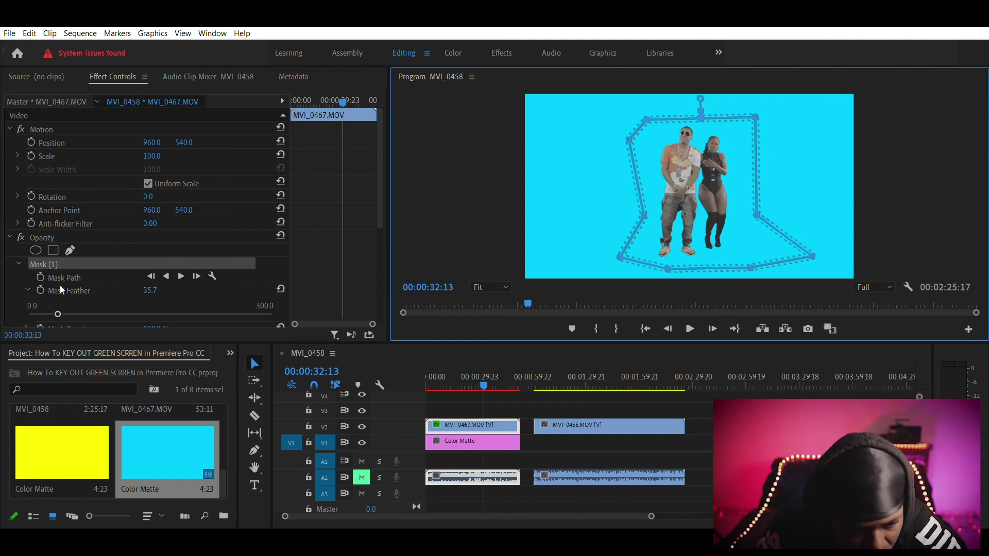
key("ctrl+z")
key("ctrl+z")
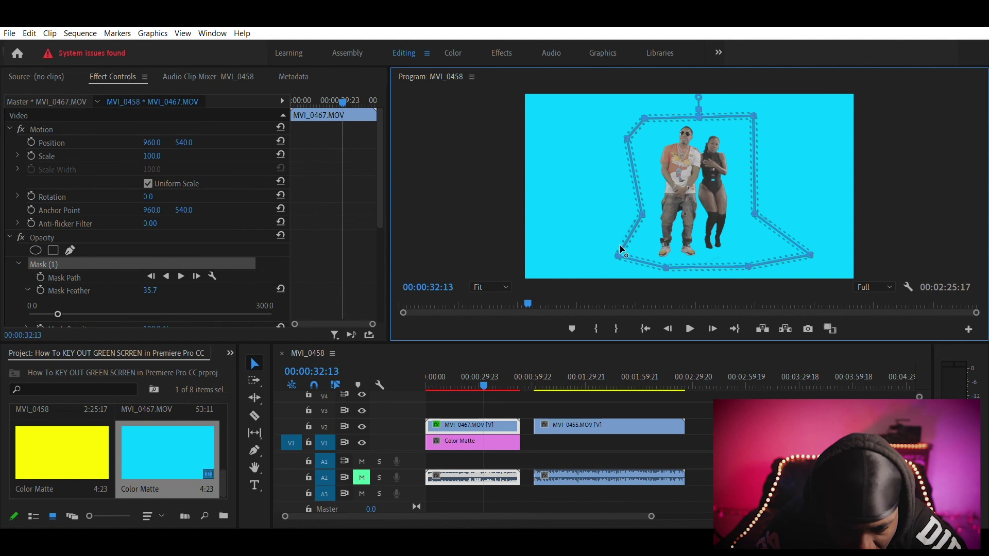
Step: Pull the mask's lower-left and lower-right corner points inward toward the performers' feet to cut off leftover studio edges, and deselect the mask
left_click_drag(628, 245, 625, 259)
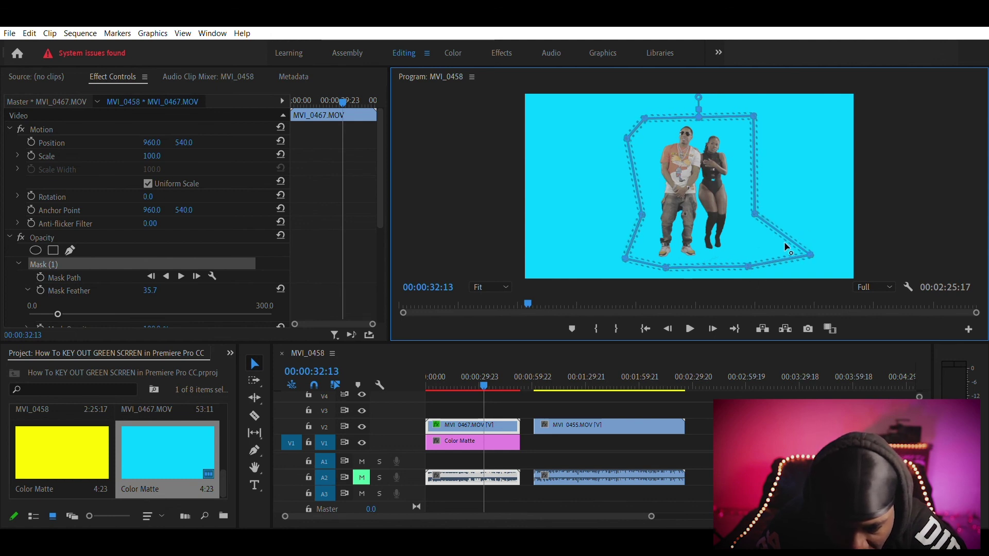
left_click_drag(774, 246, 770, 254)
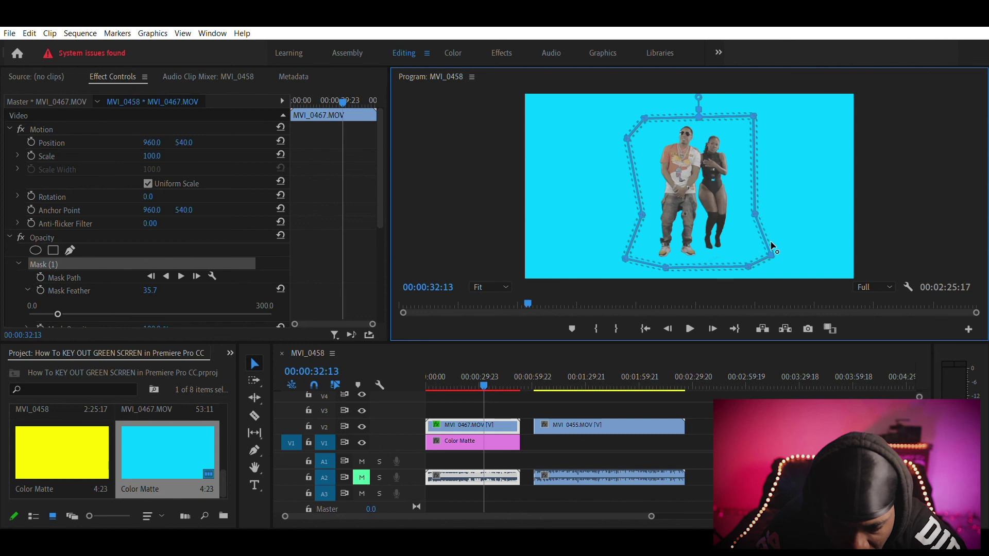
left_click(486, 439)
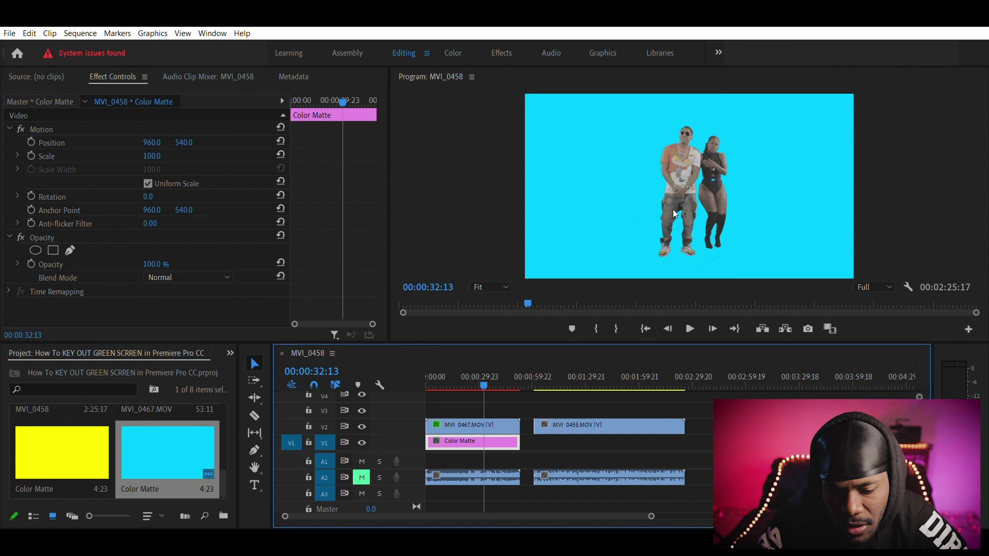
Step: In the Color workspace, shape the Lumetri RGB curve of MVI_0467.MOV into an S, lowering the shadows and raising the highlights
left_click(456, 50)
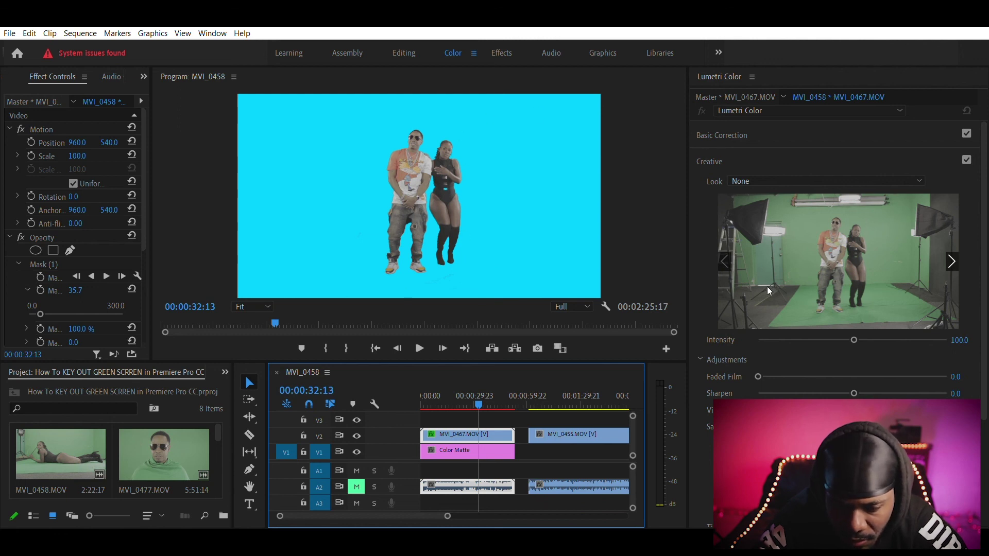
left_click(715, 146)
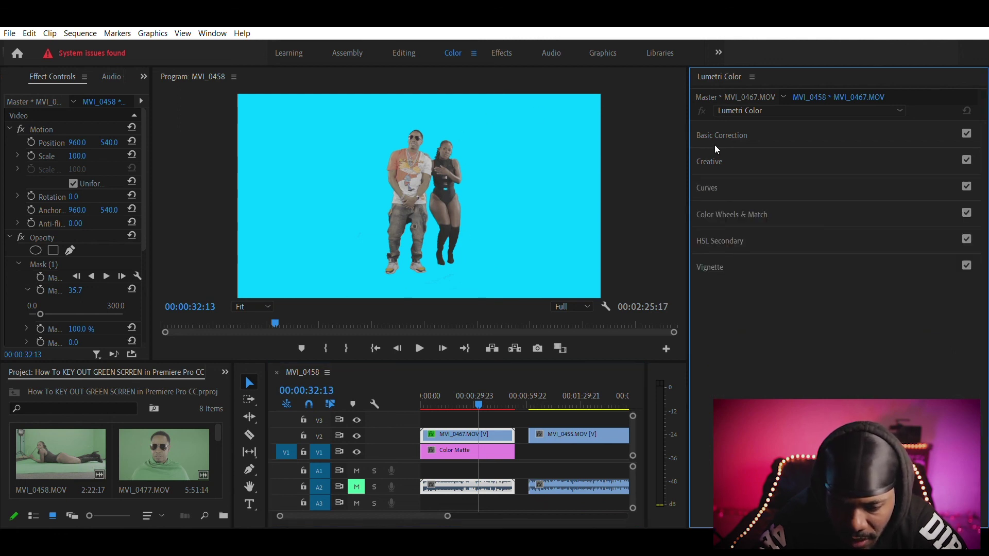
left_click(708, 176)
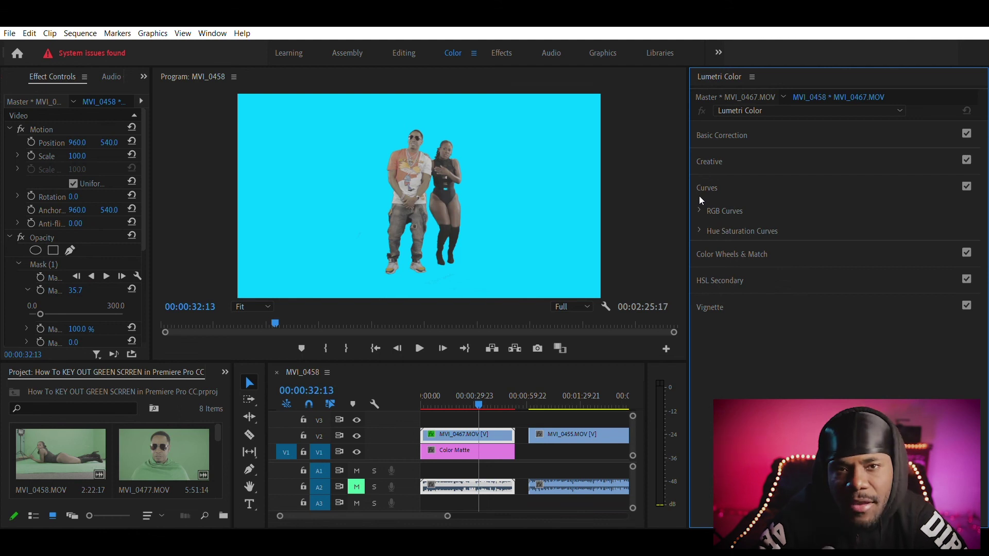
left_click(699, 198)
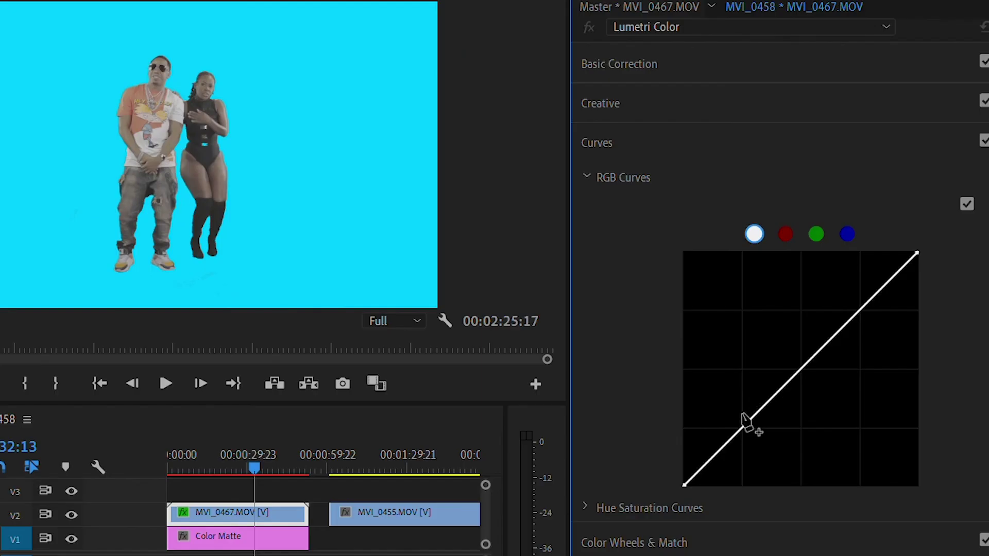
left_click_drag(745, 420, 748, 433)
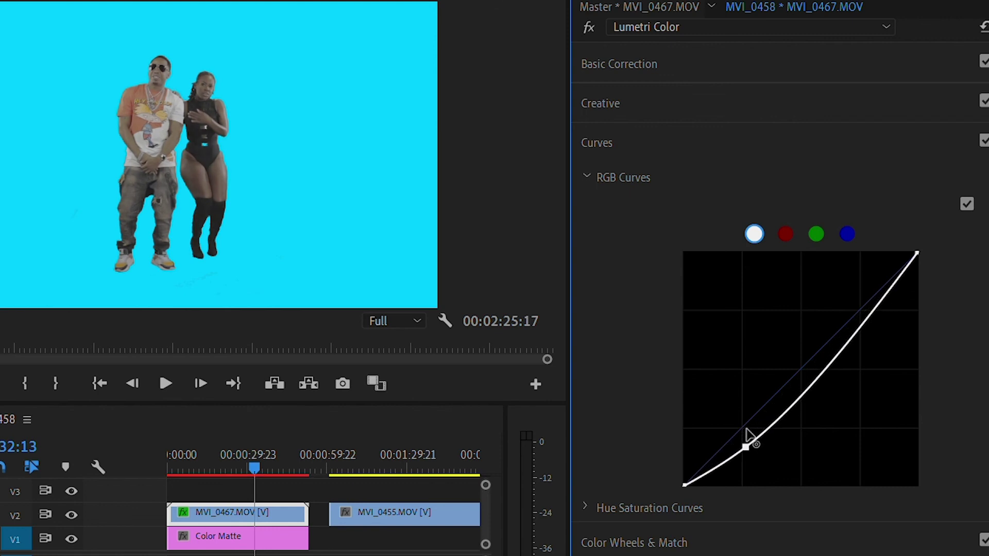
left_click_drag(887, 289, 828, 271)
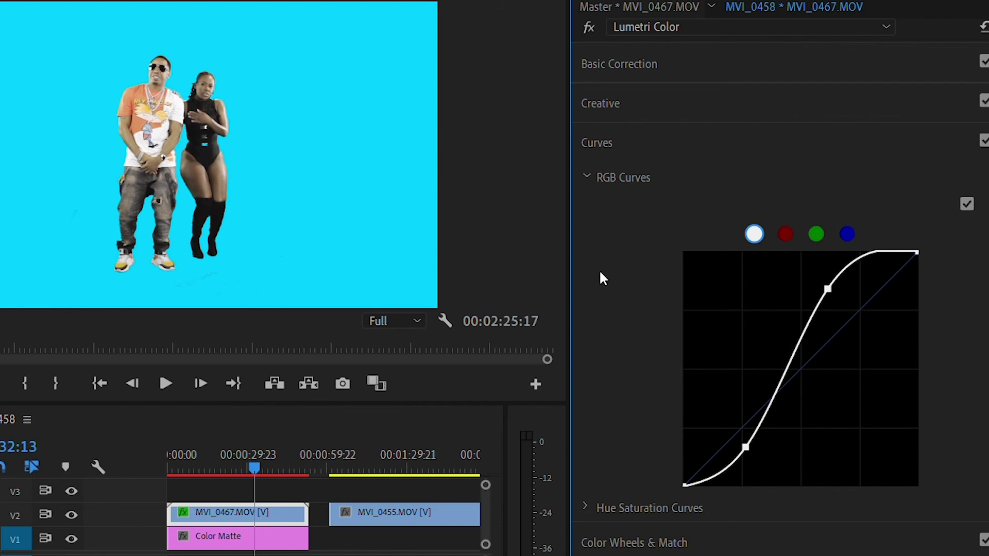
left_click(588, 160)
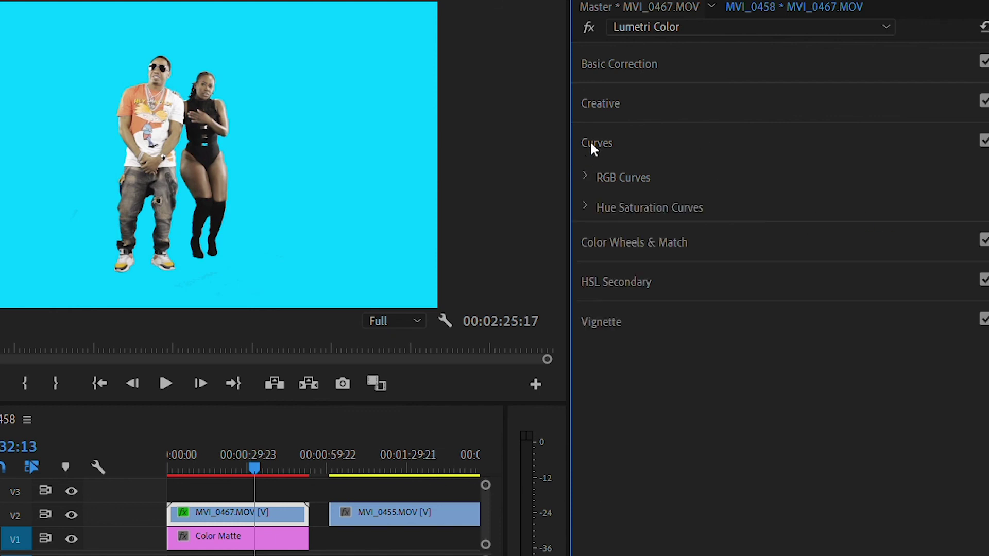
Step: Set the Lumetri Creative adjustments to Vibrance 23.8 and Saturation 113.6
left_click(594, 91)
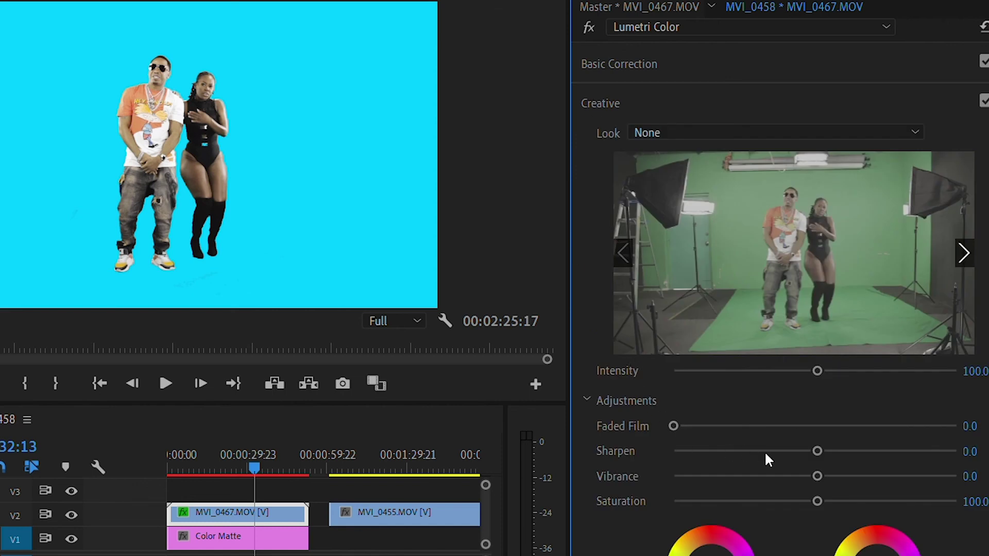
left_click_drag(818, 475, 848, 459)
left_click_drag(817, 481, 834, 480)
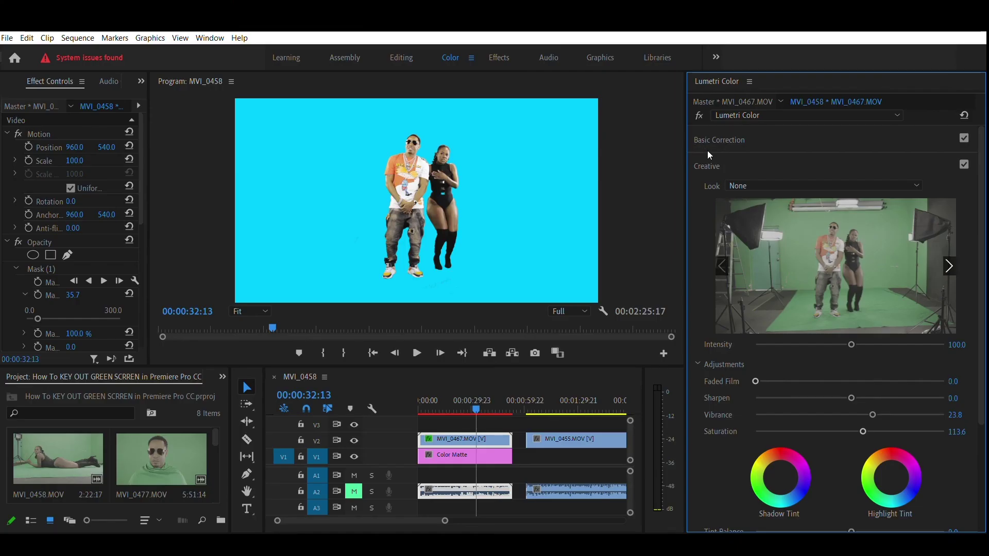
left_click(601, 90)
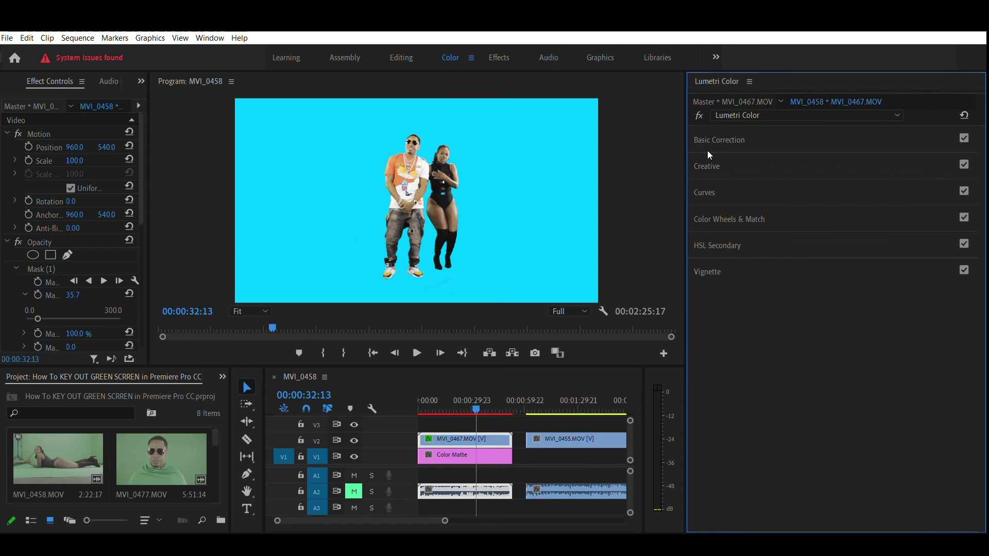